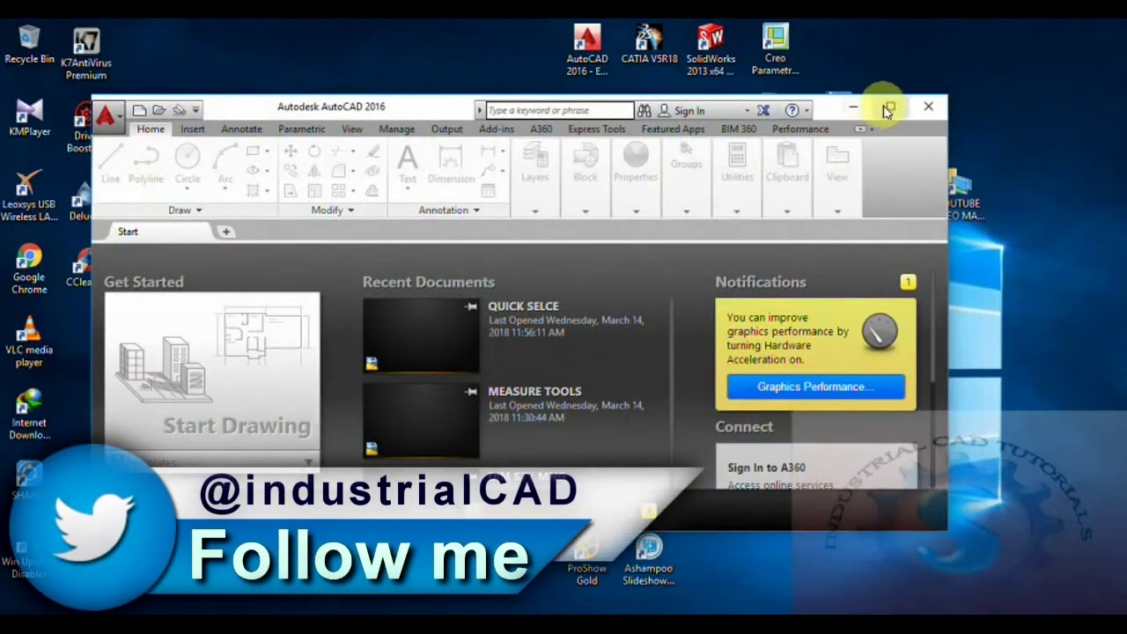
Step: Maximize the program window and create a new metric drawing without a template
click(889, 108)
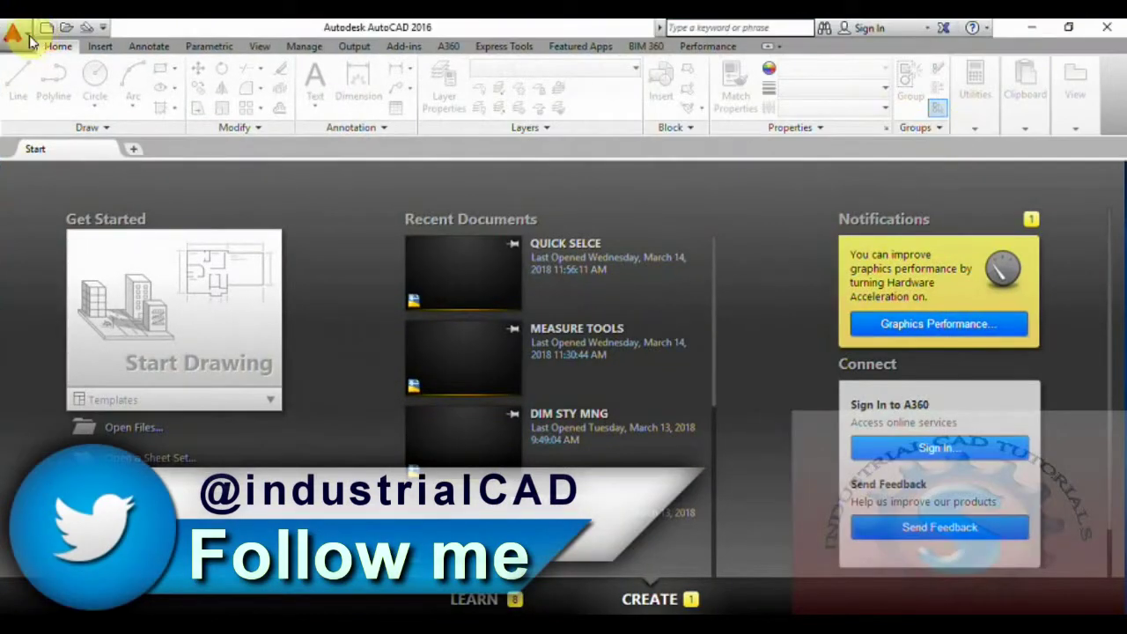
click(26, 35)
click(50, 116)
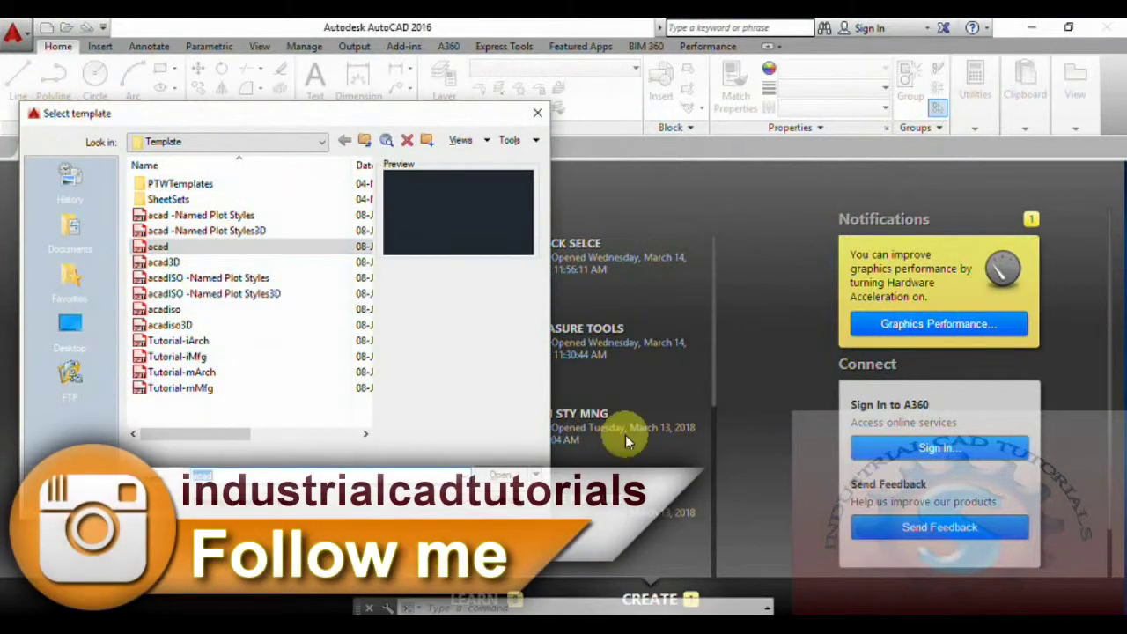
click(536, 472)
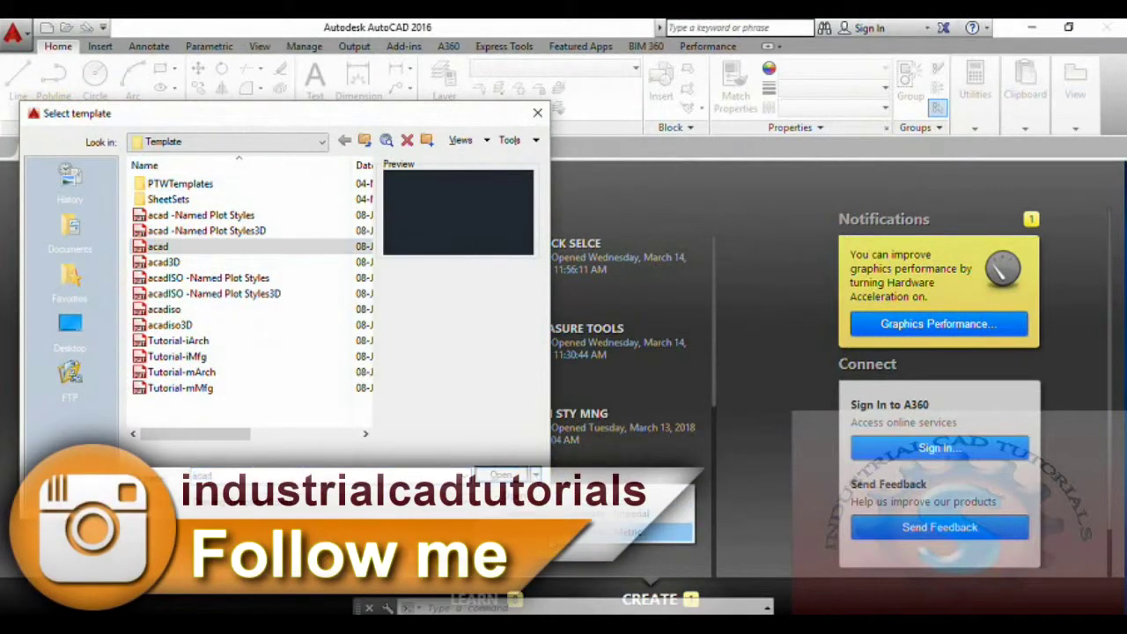
click(625, 532)
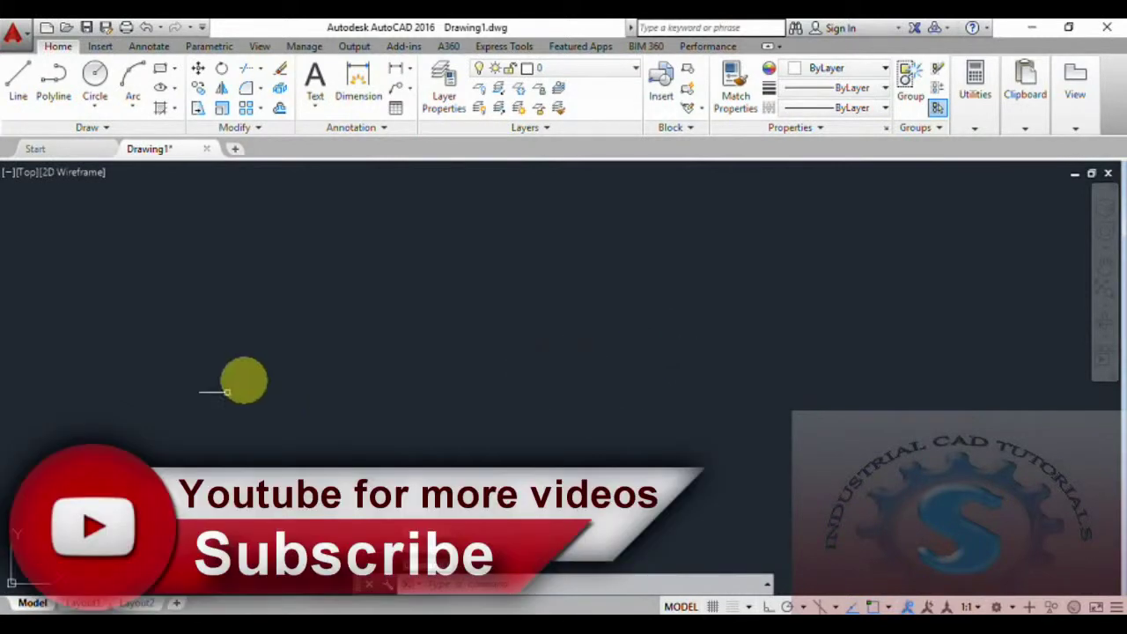
click(940, 132)
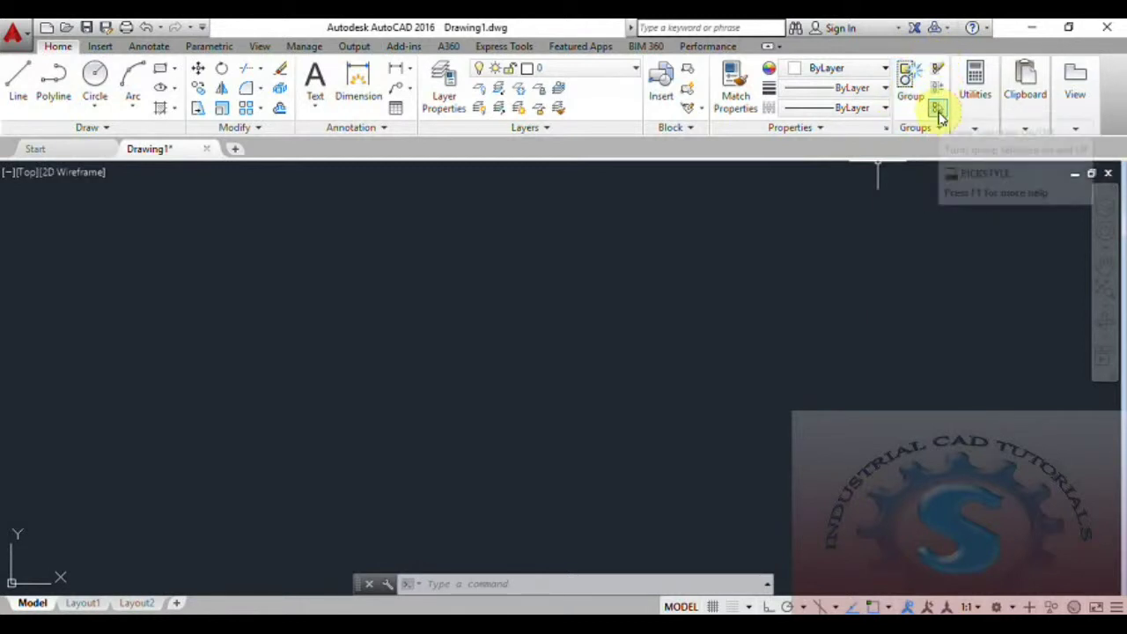
click(936, 107)
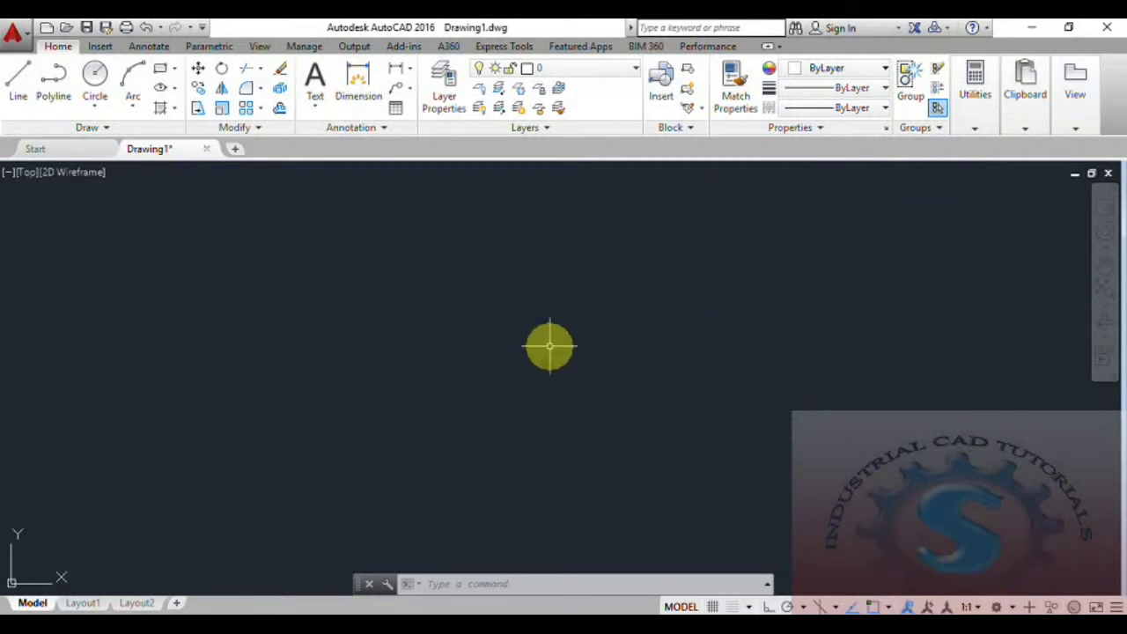
click(418, 556)
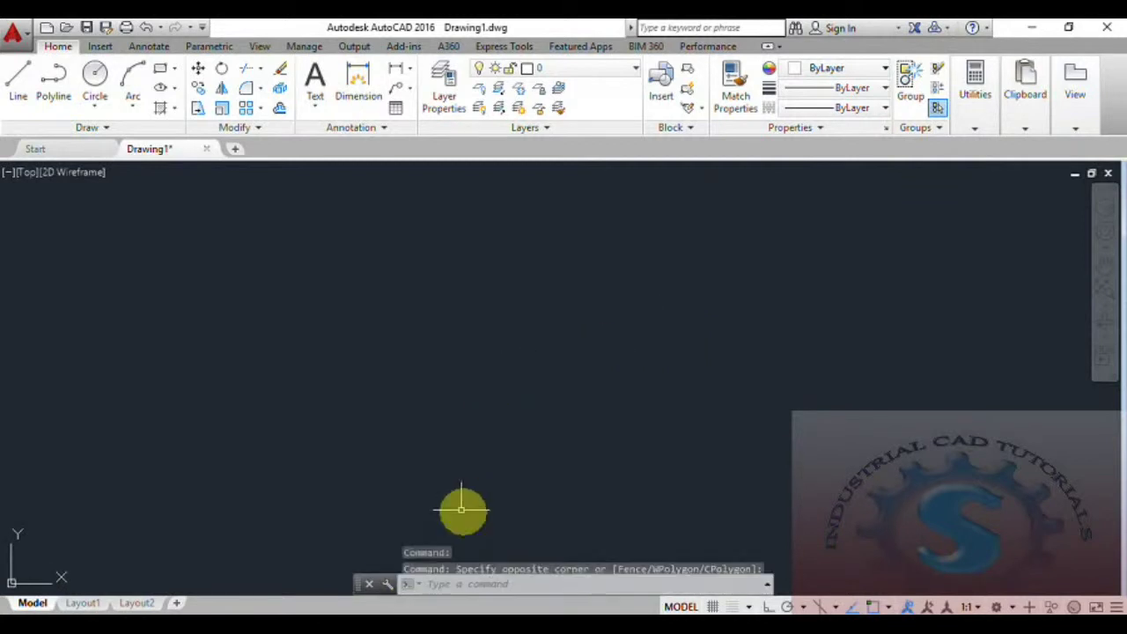
key(Escape)
key(Escape)
key(Escape)
Step: Draw a freehand rectangle near the middle of the empty drawing area
text(R)
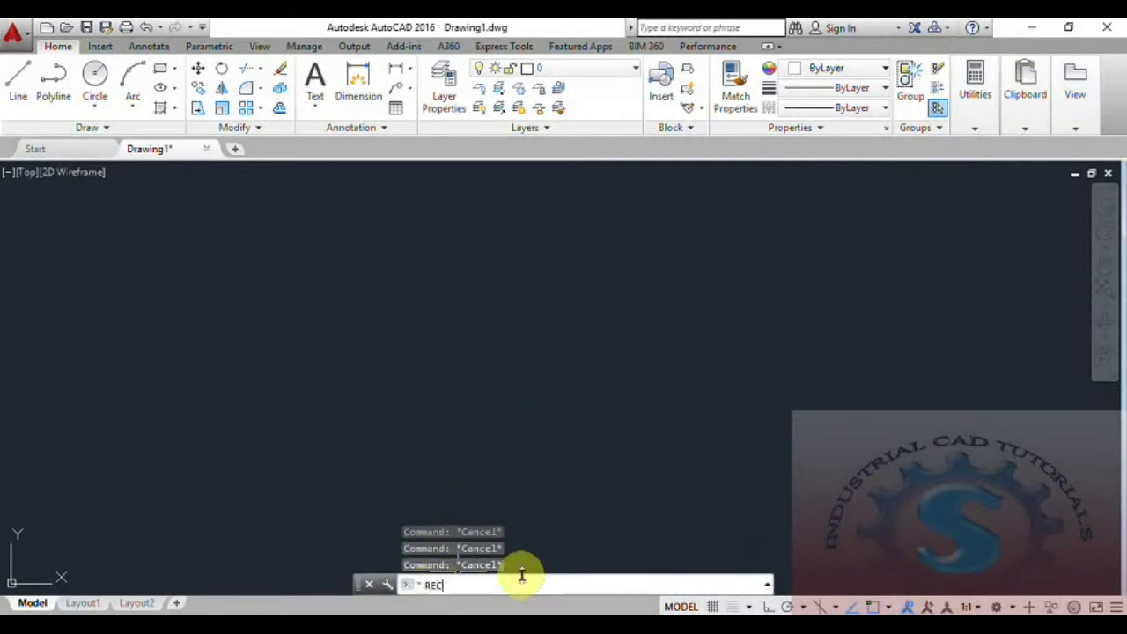
text(EC)
key(Return)
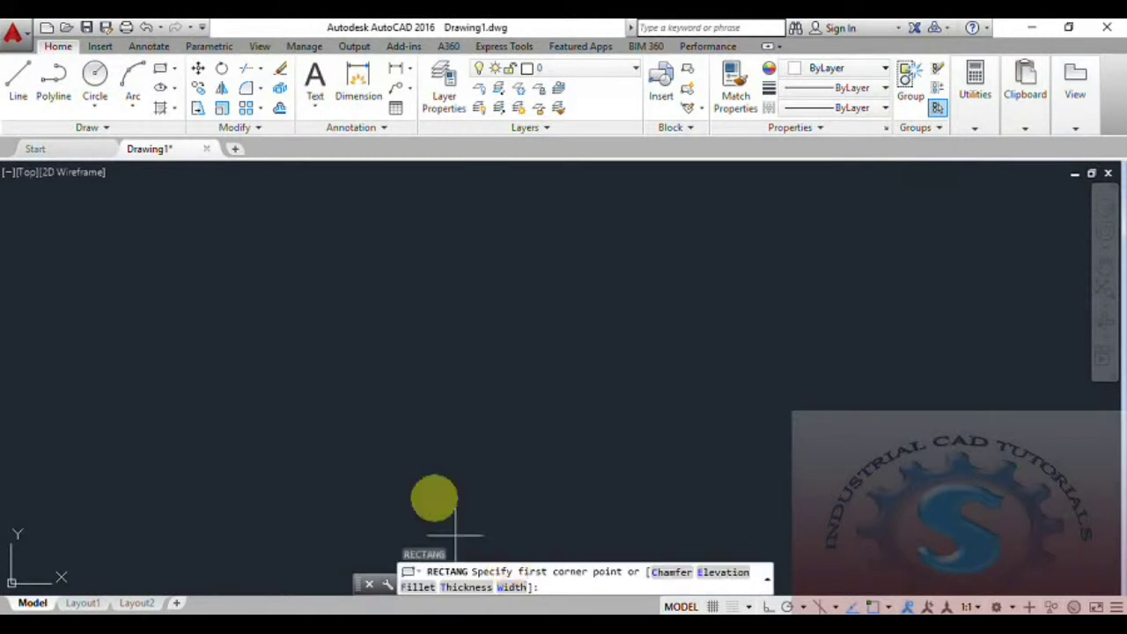
click(310, 232)
click(534, 375)
mouse_move(548, 400)
middle_down()
mouse_move(534, 455)
mouse_move(523, 451)
middle_up()
Step: Draw a second rectangle of similar size that overlaps the upper-right corner of the first one
text(REC)
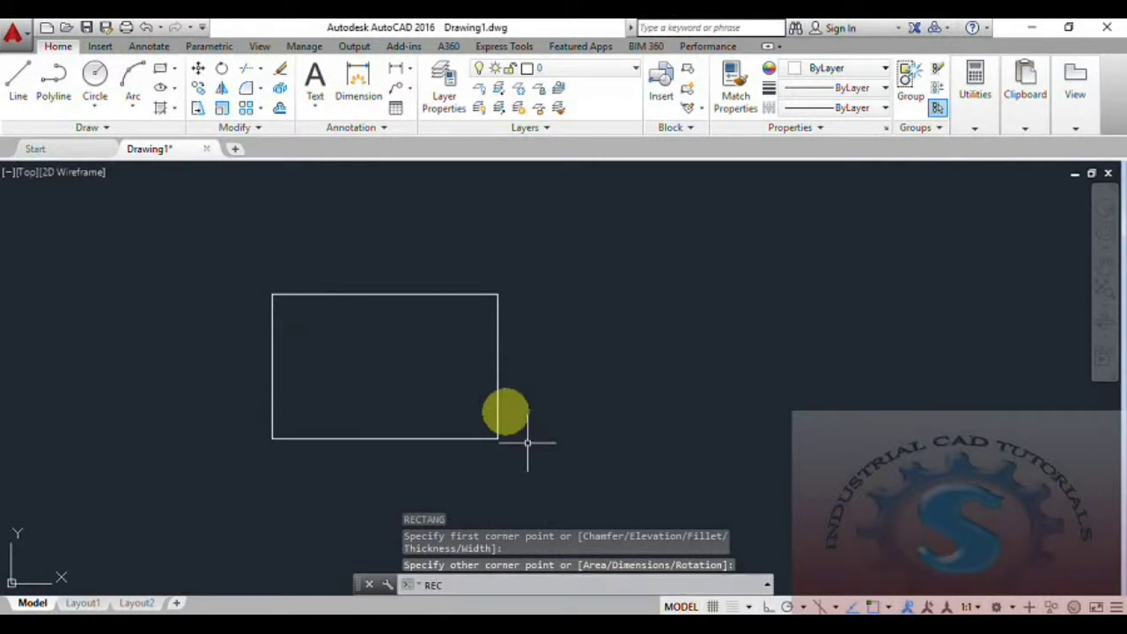
key(Return)
click(418, 238)
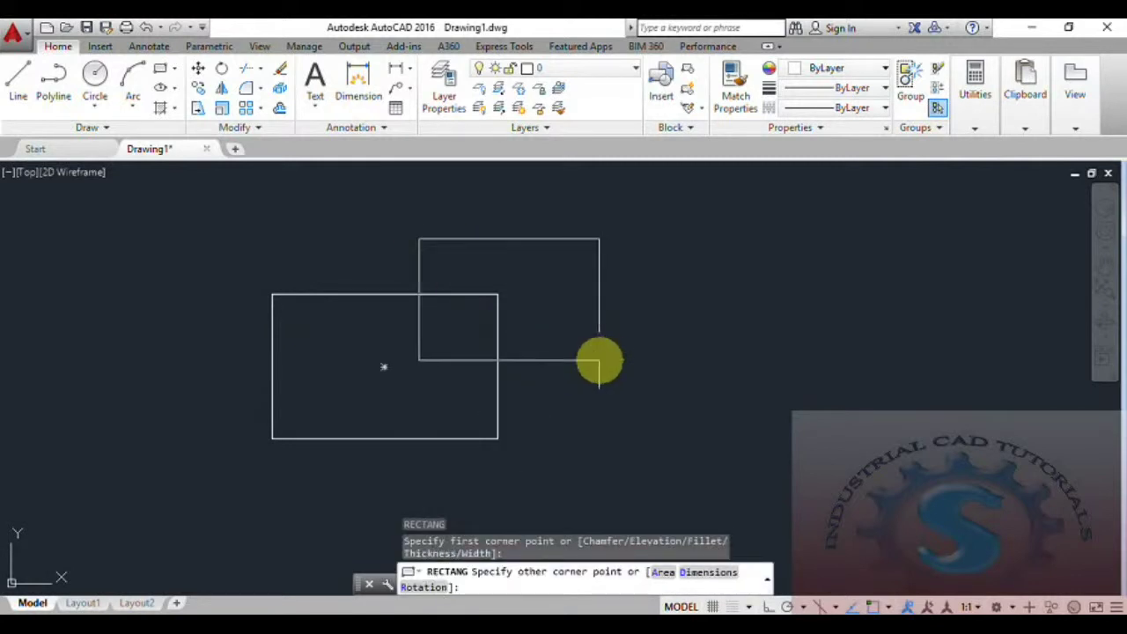
click(628, 352)
middle_drag(602, 443, 586, 358)
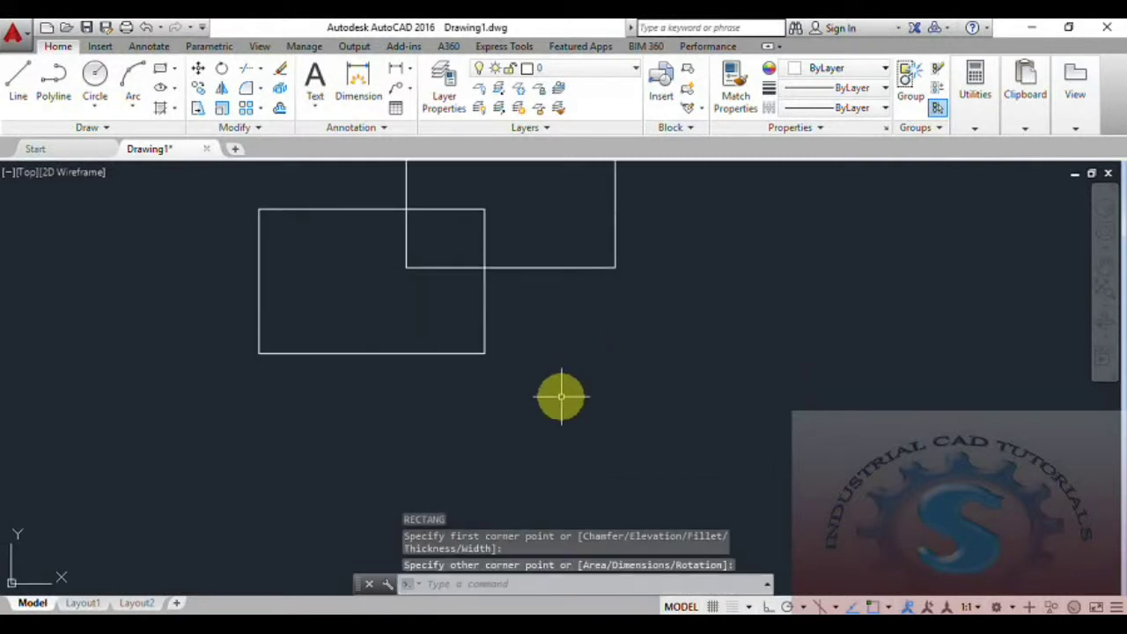
Step: Draw a third rectangle that overlaps the lower-right corner of the first one, below the second rectangle
text(REC)
key(Return)
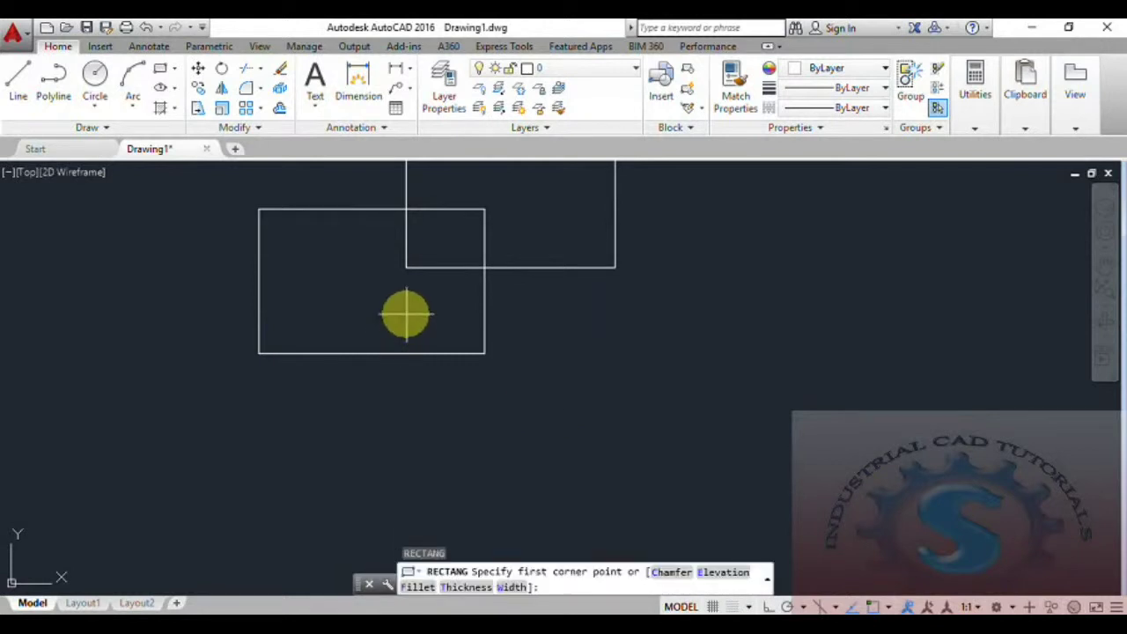
click(408, 310)
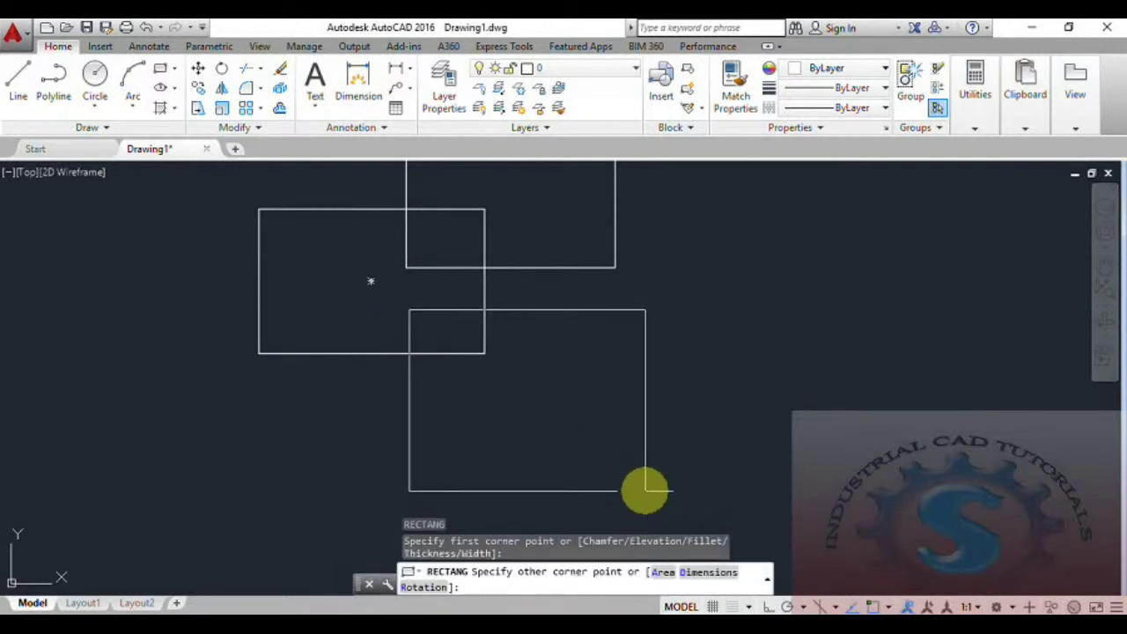
click(640, 428)
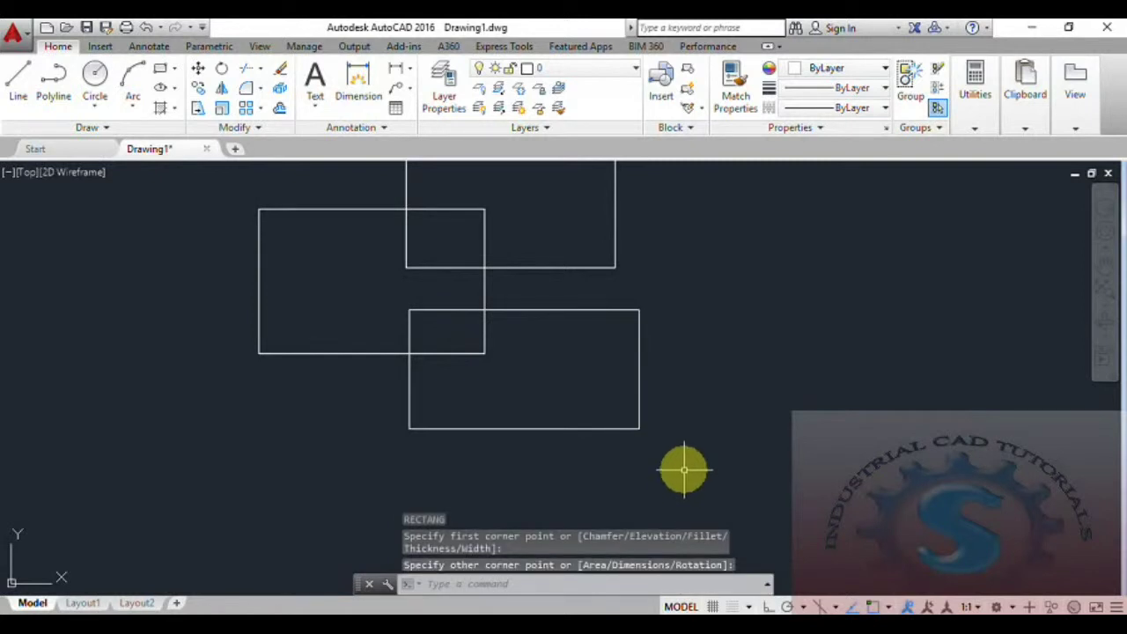
mouse_move(684, 467)
middle_down()
mouse_move(659, 523)
mouse_move(699, 470)
middle_up()
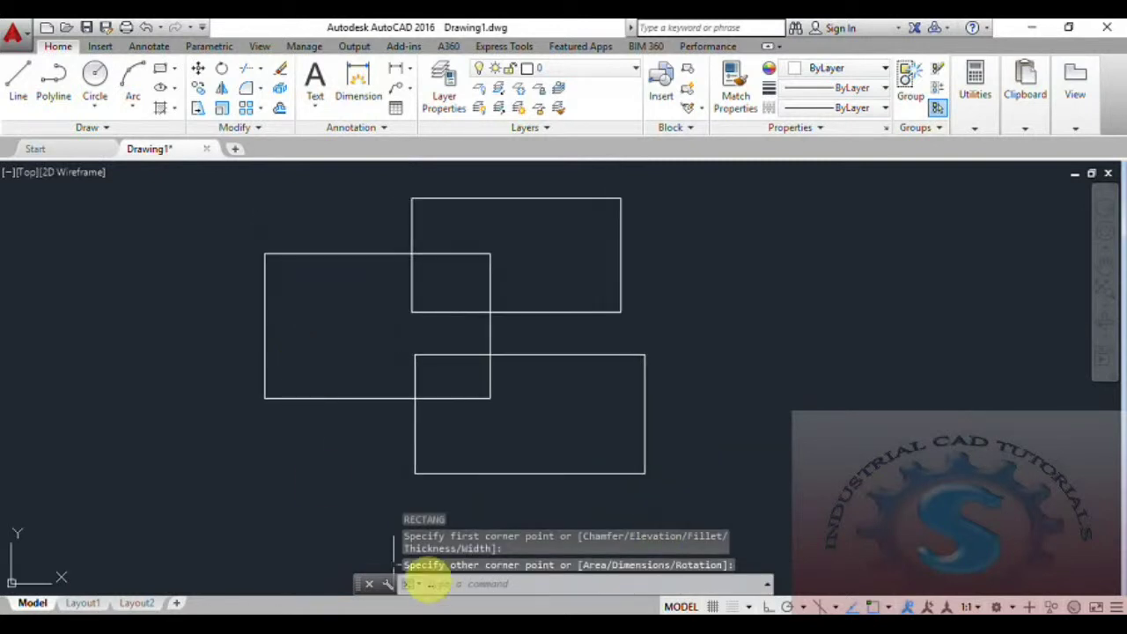
Step: Hatch the part of the first rectangle outside the two overlaps with the ANSI32 pattern
click(462, 587)
text(H)
key(Return)
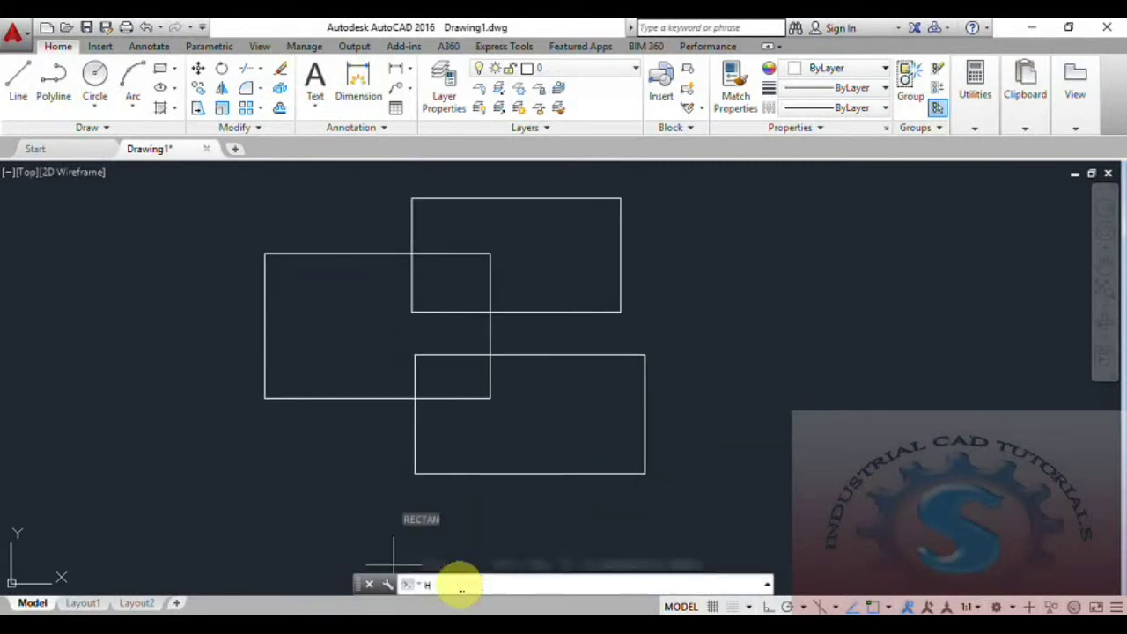
click(333, 317)
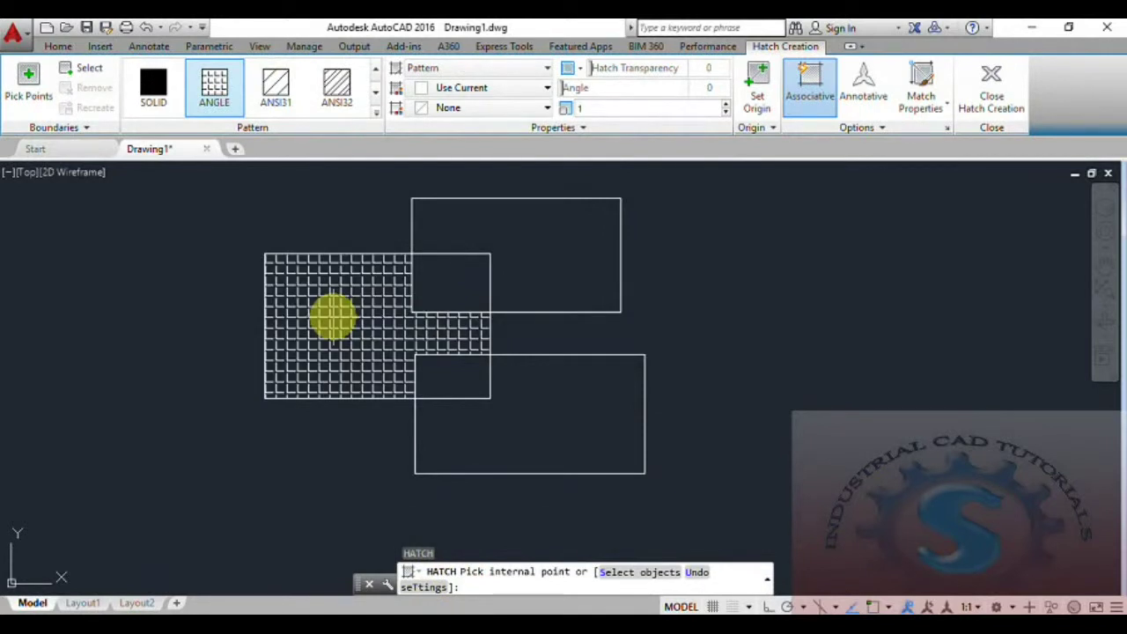
click(336, 88)
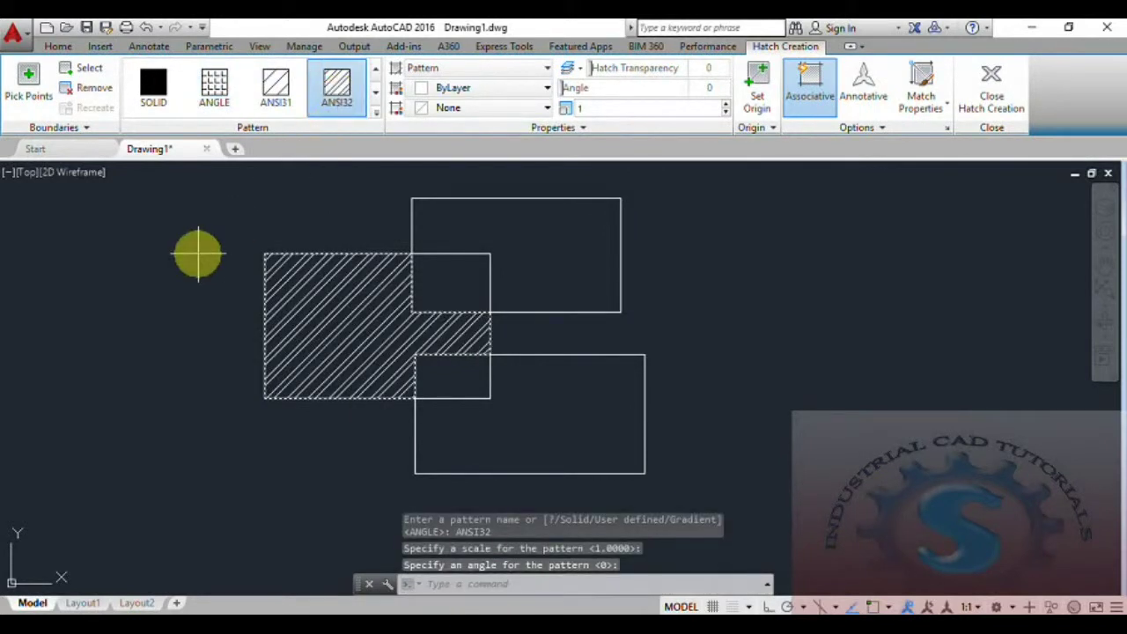
key(Return)
middle_drag(189, 357, 164, 375)
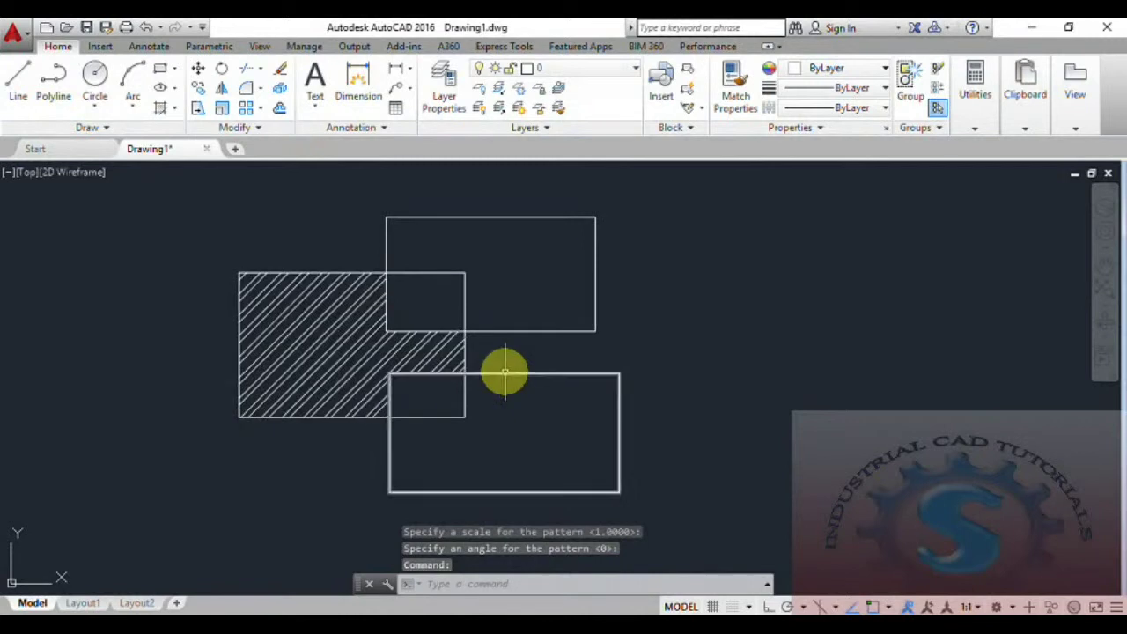
middle_drag(503, 373, 531, 368)
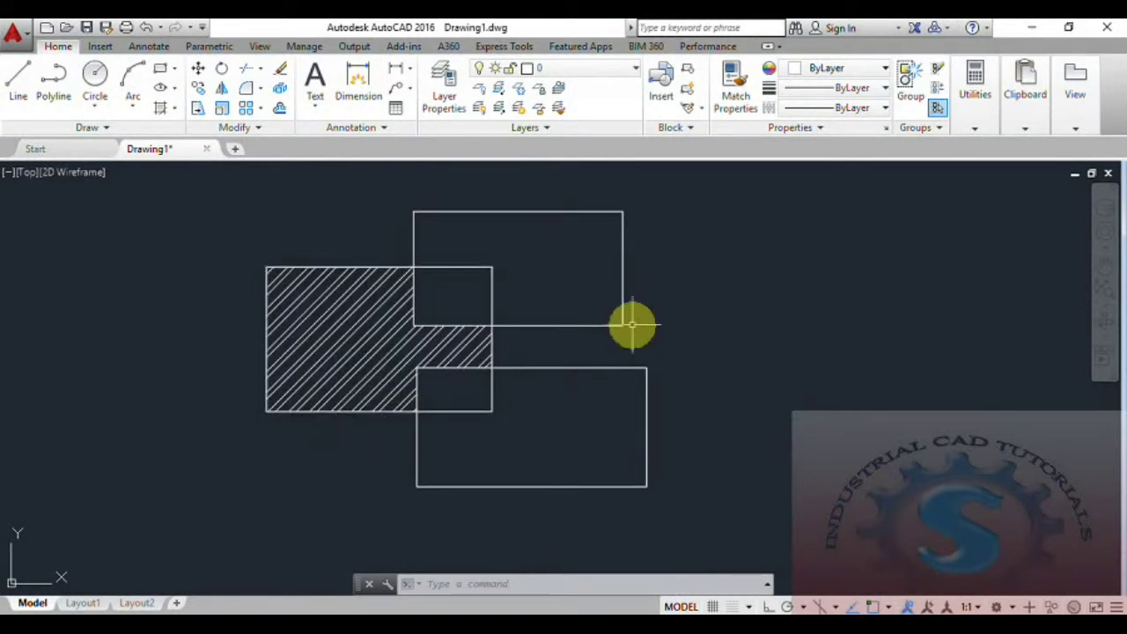
click(911, 97)
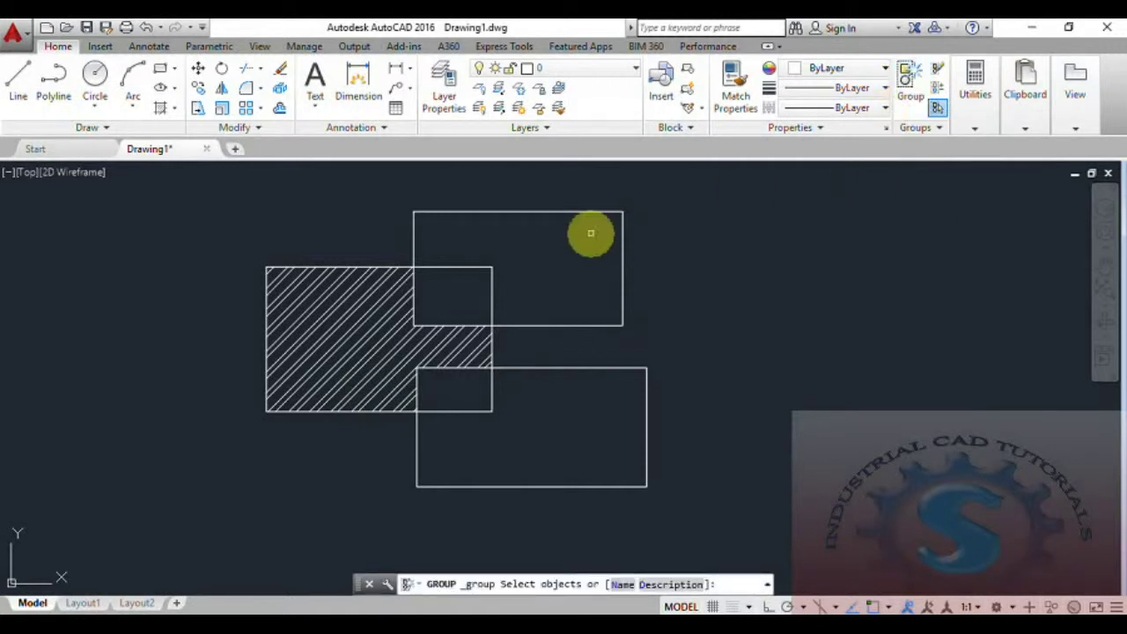
key(Escape)
key(Escape)
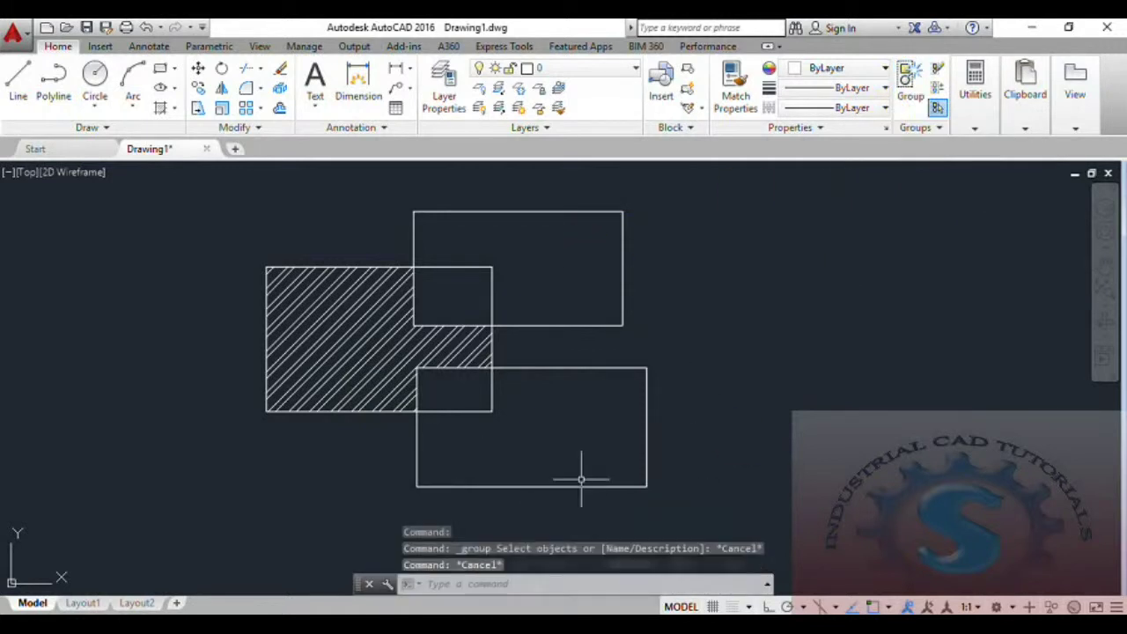
key(Escape)
text(GROUP)
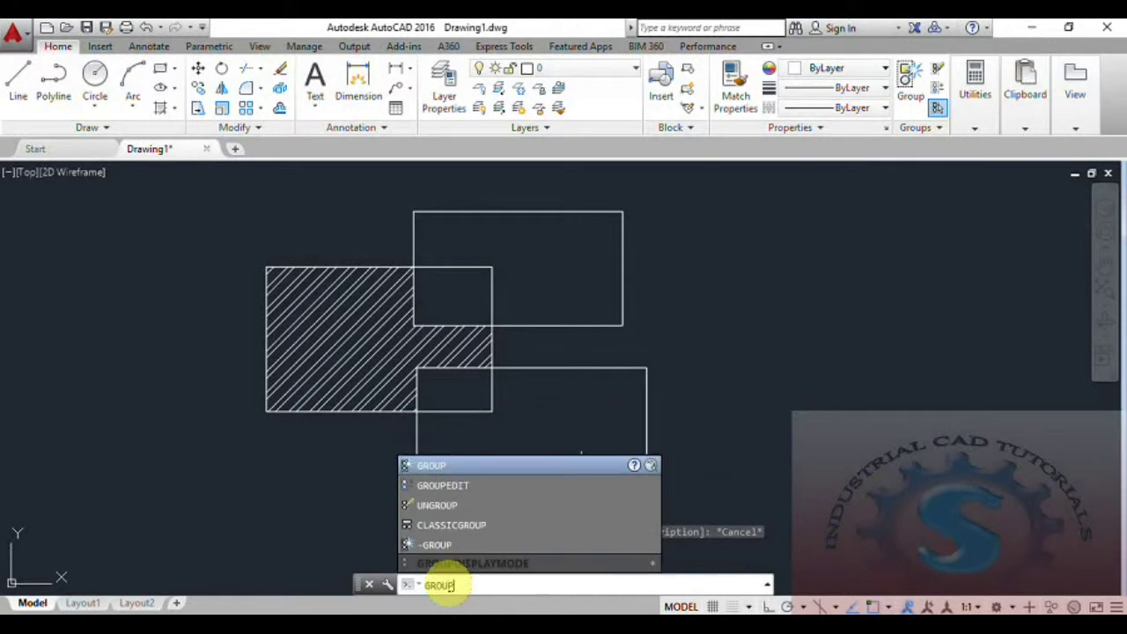
key(Return)
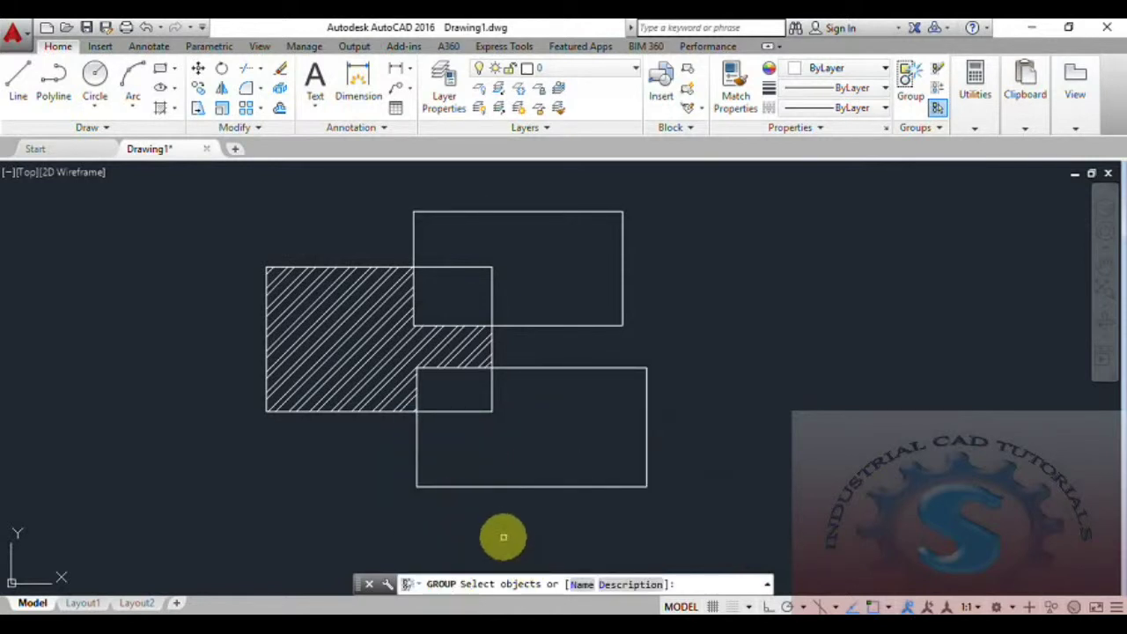
mouse_move(687, 509)
mouse_down()
mouse_move(433, 314)
mouse_move(347, 297)
mouse_move(196, 203)
mouse_move(627, 445)
mouse_move(576, 408)
mouse_up()
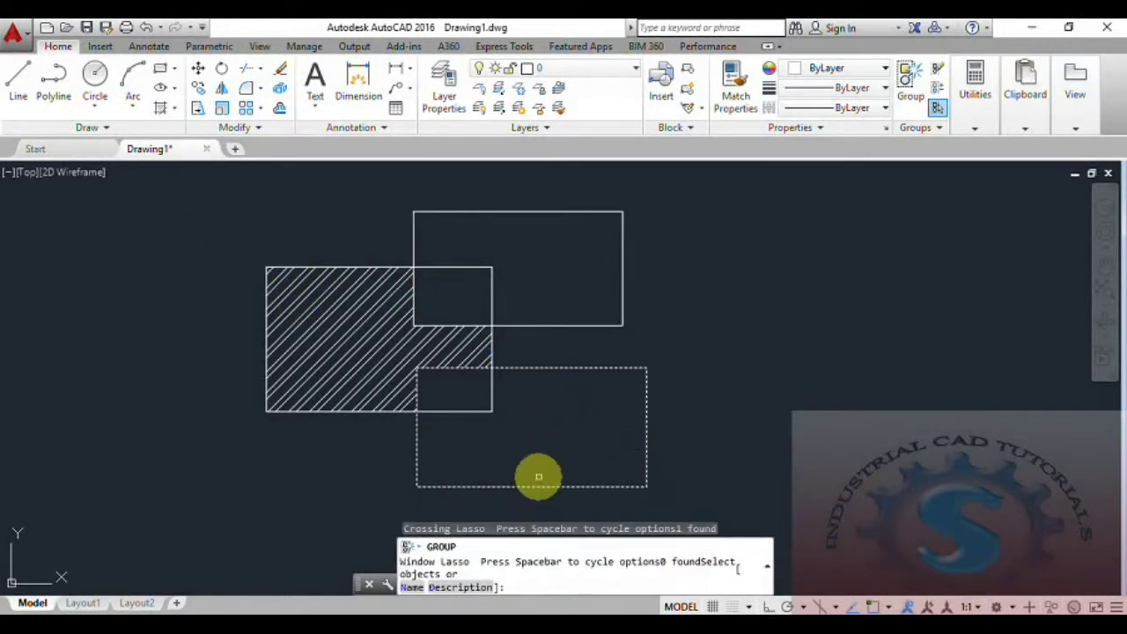
key(Escape)
key(Escape)
key(Escape)
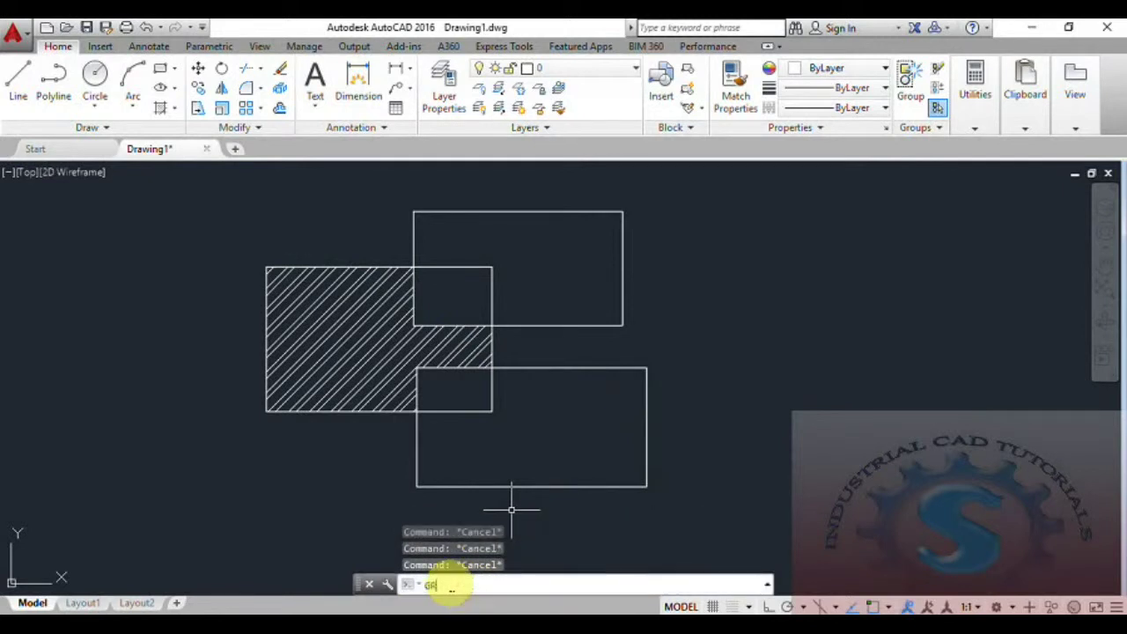
Step: Group the hatched rectangle, its hatch, the upper rectangle and the lower rectangle into one unnamed group
text(GROUP)
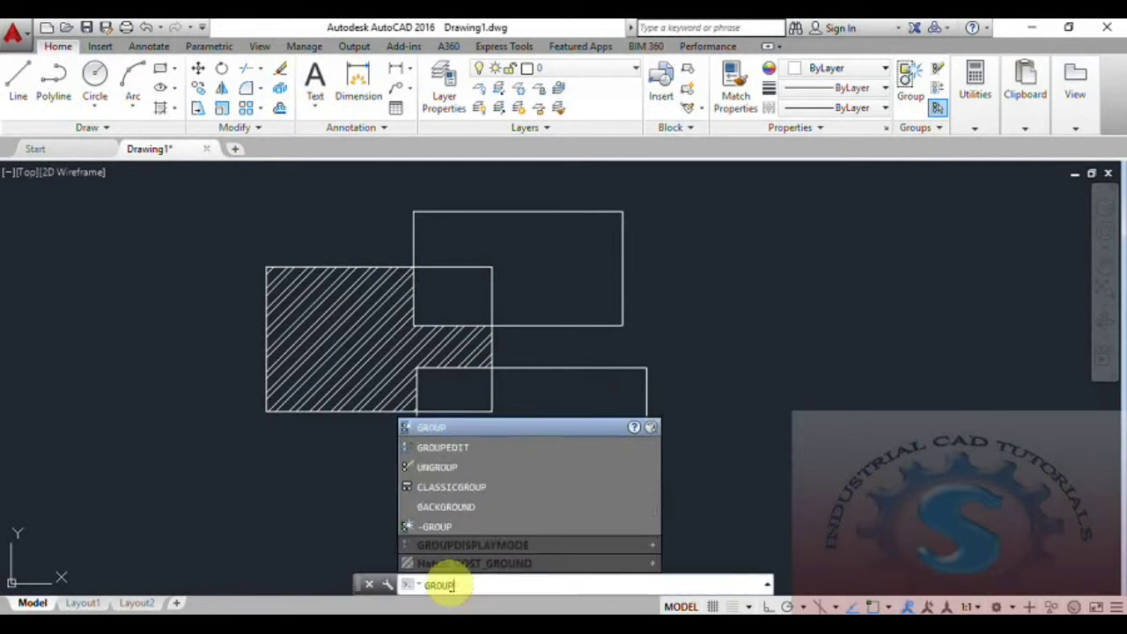
key(Return)
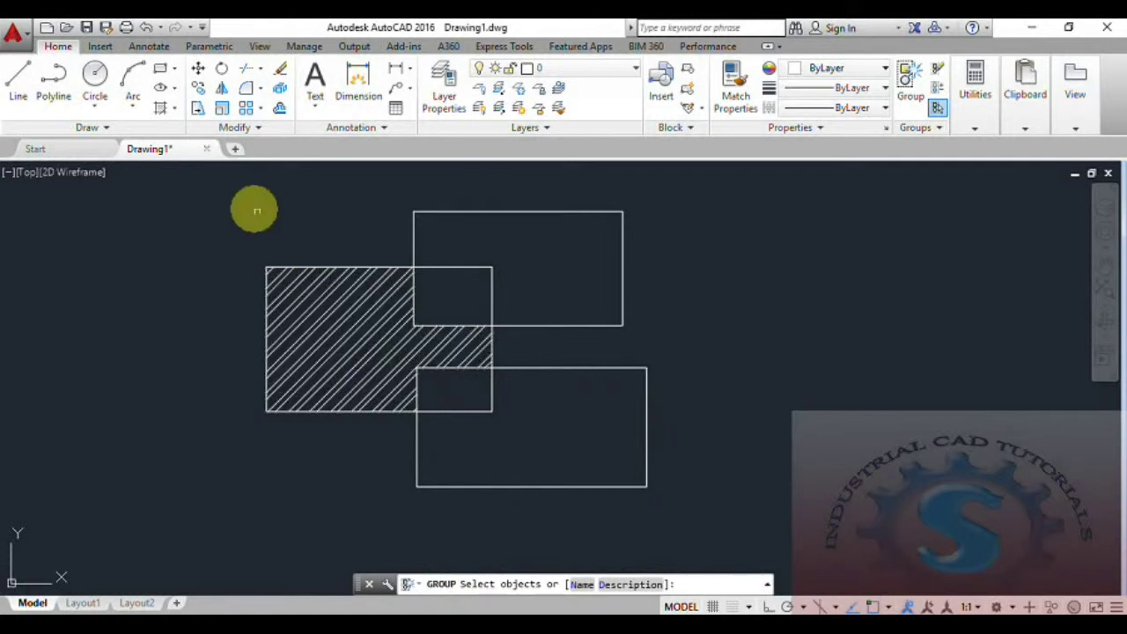
click(322, 268)
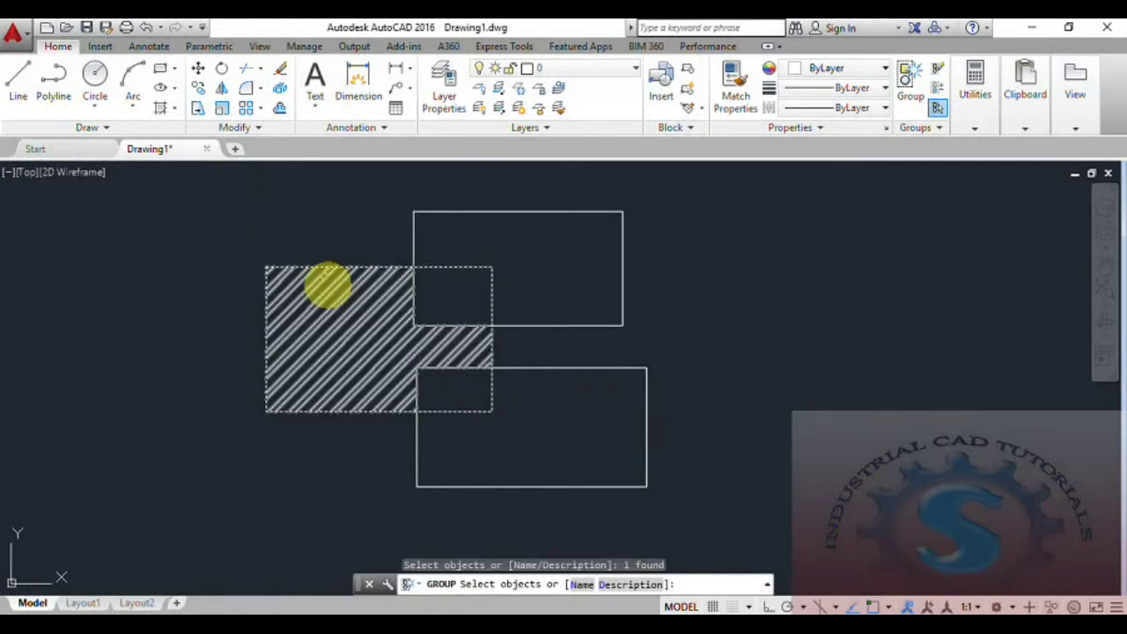
click(326, 284)
click(449, 211)
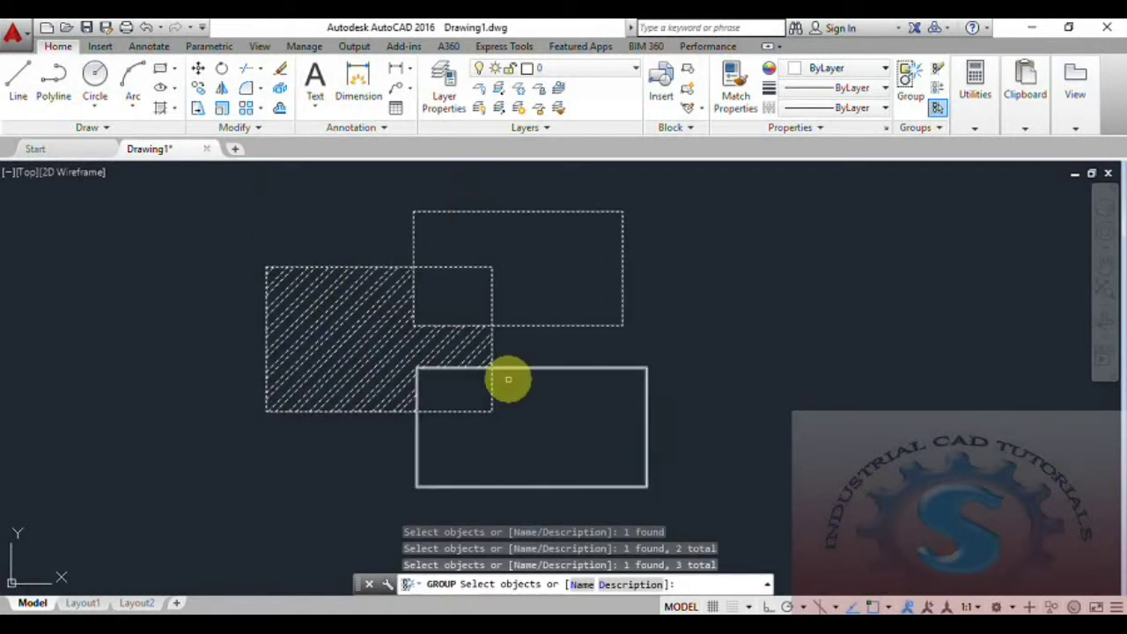
click(510, 366)
middle_drag(513, 394, 498, 355)
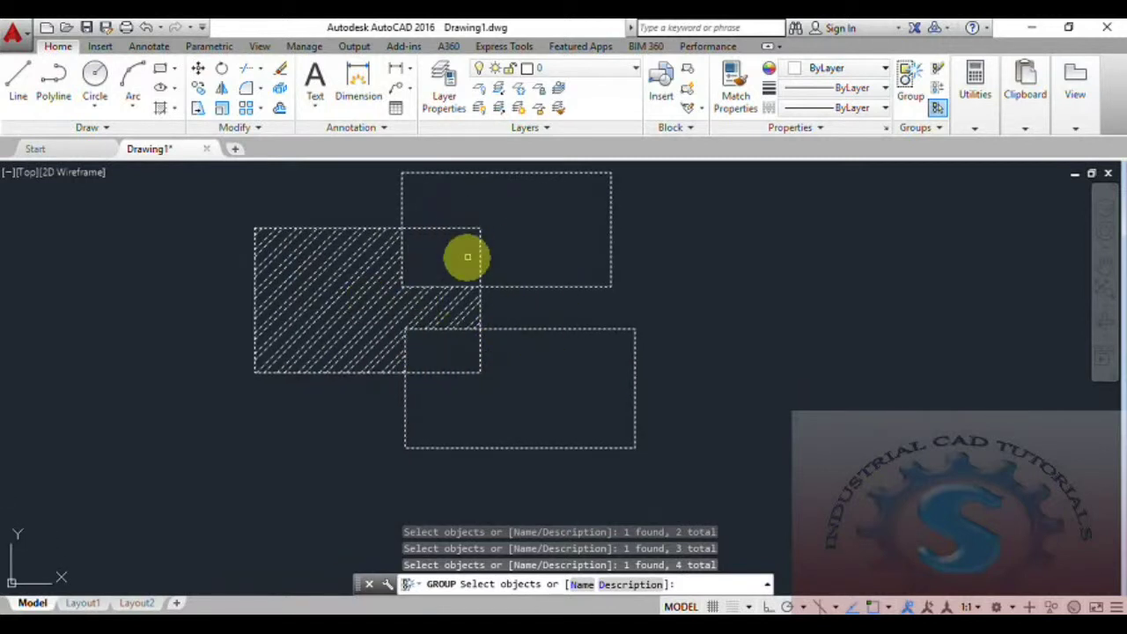
middle_drag(468, 256, 476, 276)
key(Return)
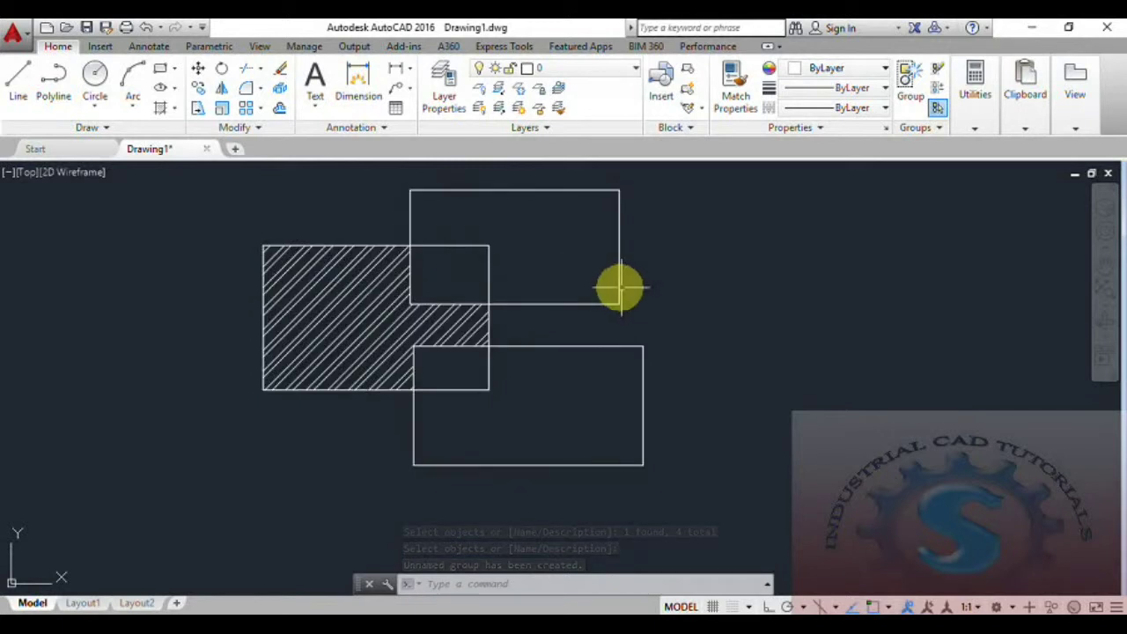
mouse_move(618, 299)
middle_down()
mouse_move(581, 317)
mouse_move(596, 324)
middle_up()
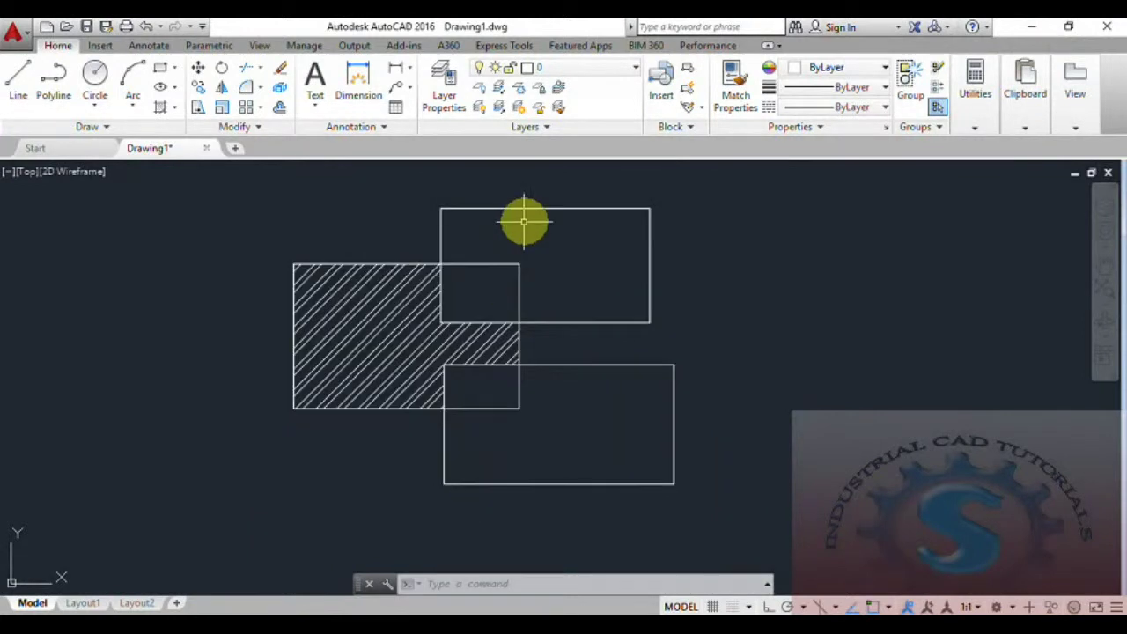
middle_drag(530, 206, 513, 210)
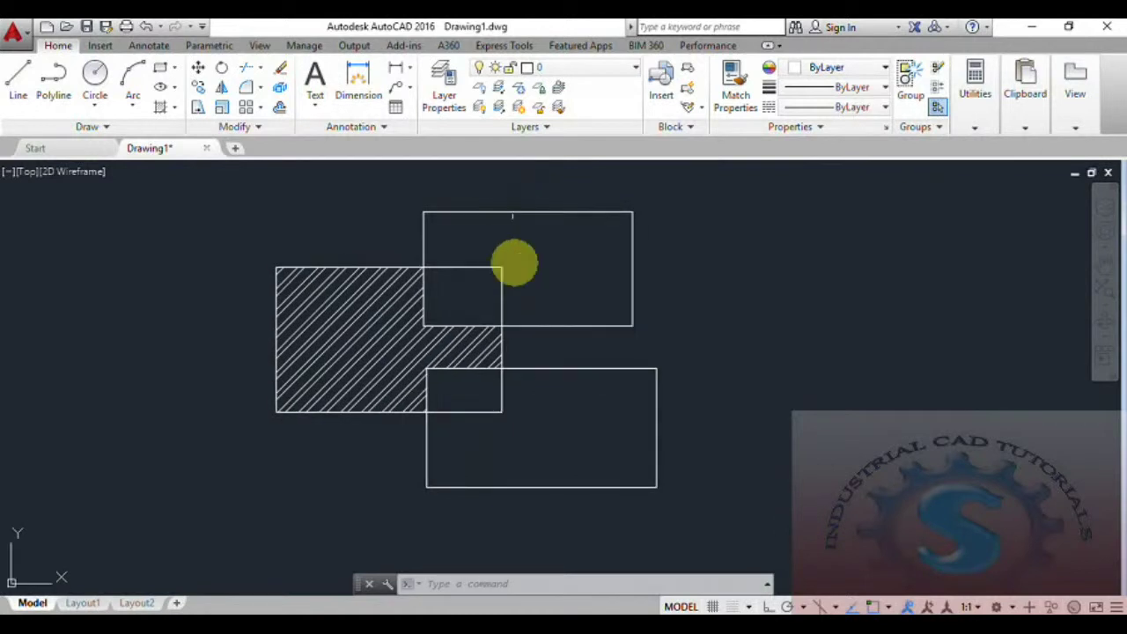
key(ctrl+z)
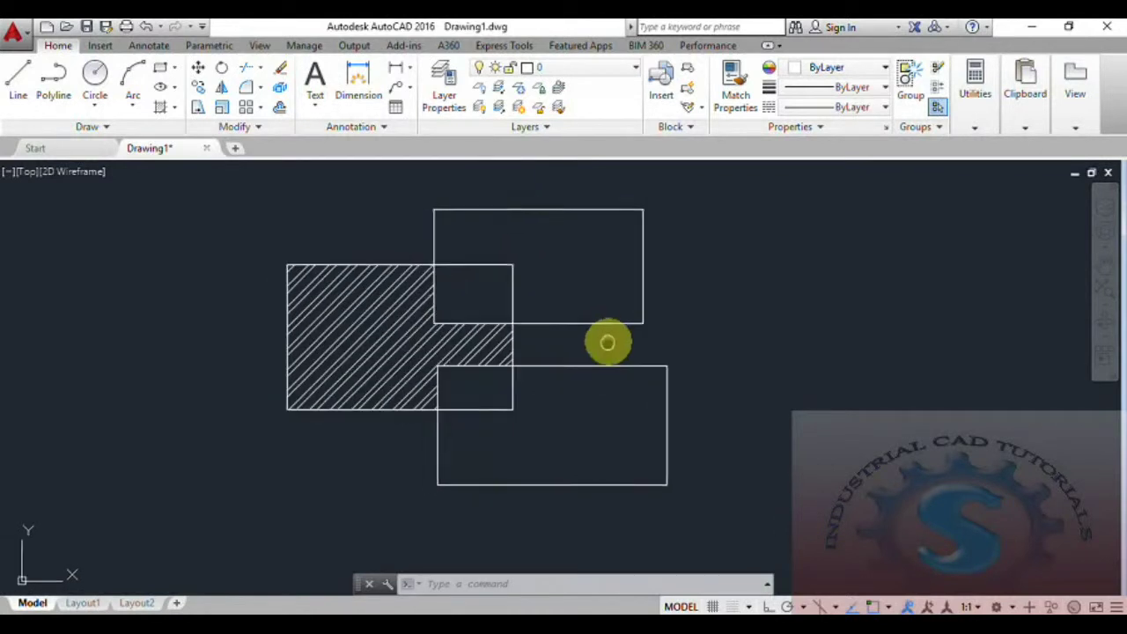
mouse_move(614, 341)
middle_down()
mouse_move(684, 415)
mouse_move(626, 403)
mouse_move(537, 340)
middle_up()
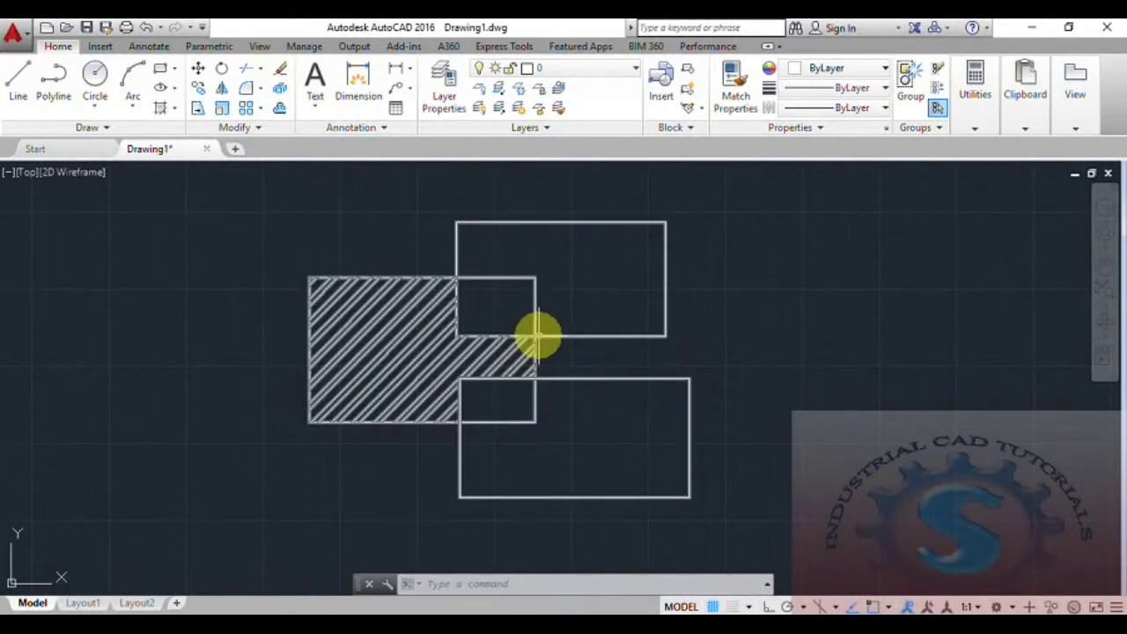
middle_drag(722, 327, 713, 337)
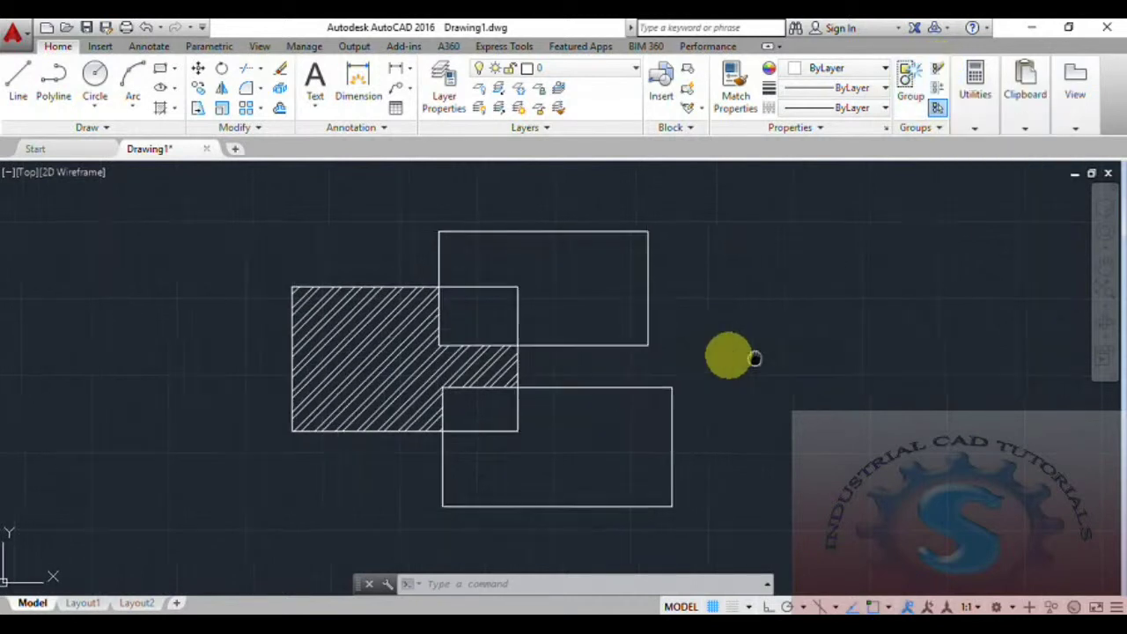
scroll(728, 352, down, 2)
scroll(669, 370, up, 2)
middle_drag(647, 371, 611, 378)
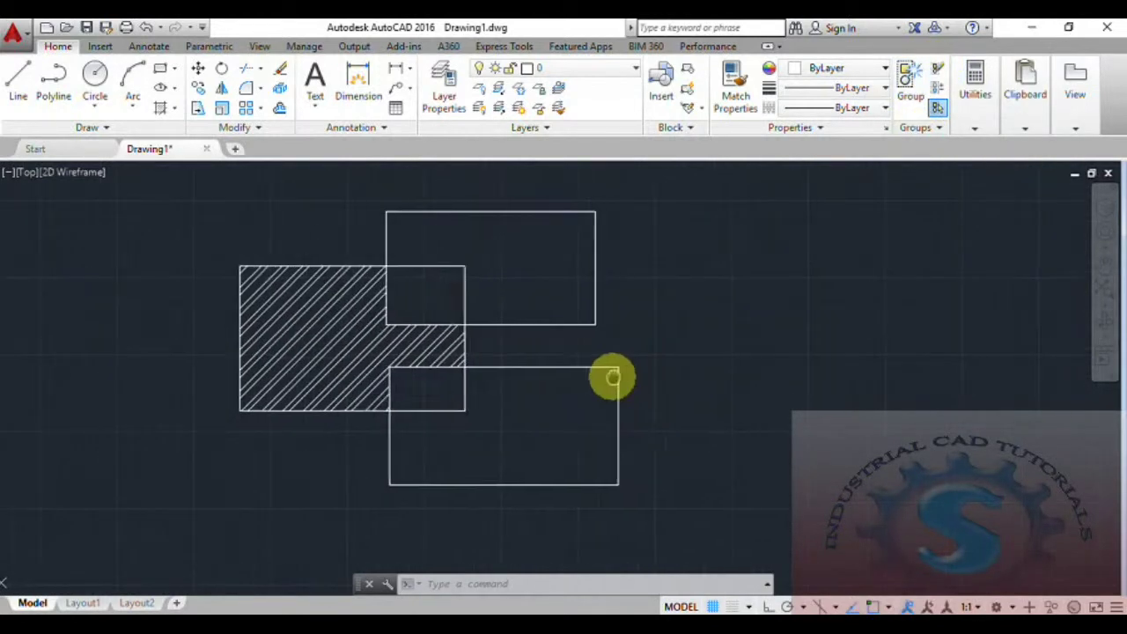
Step: Set the PICKSTYLE system variable to 1
click(938, 110)
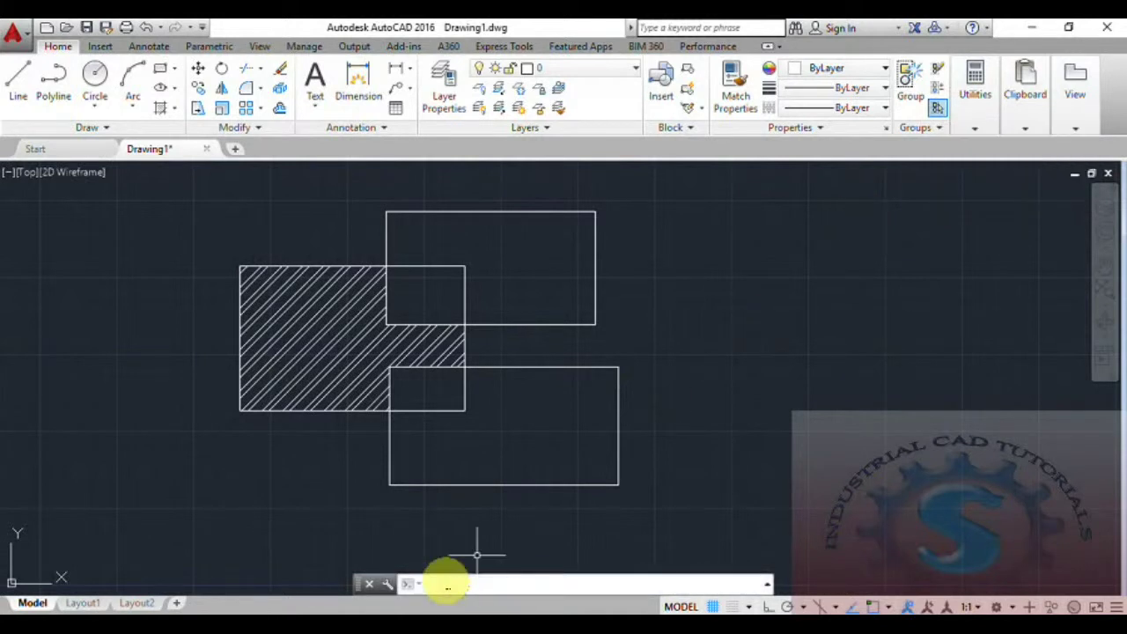
text(KS)
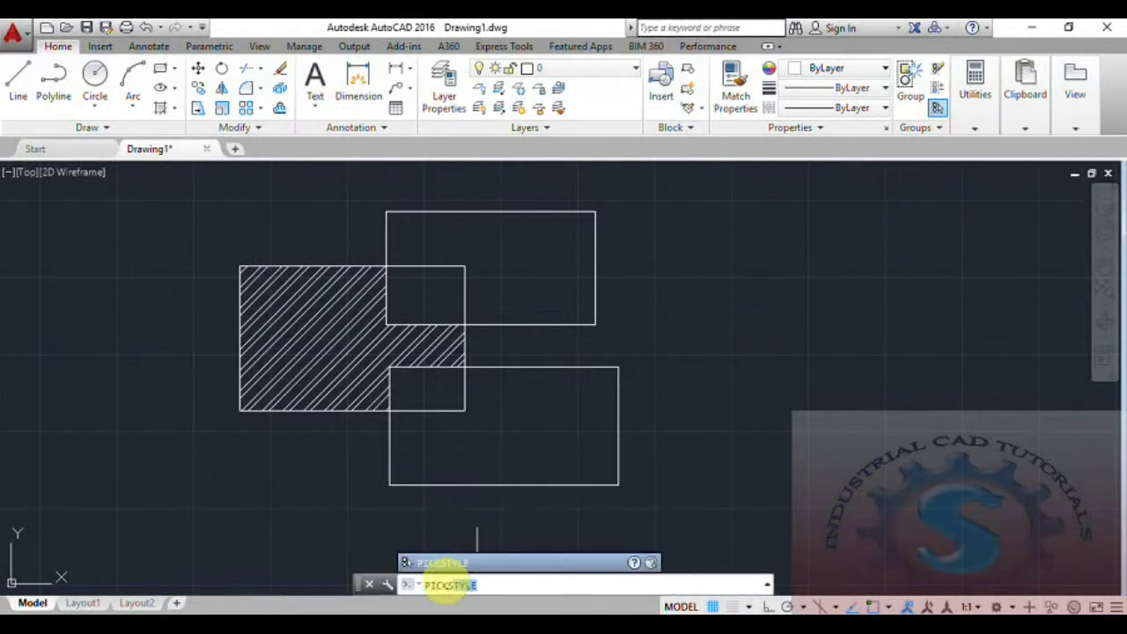
text(TYL)
key(Return)
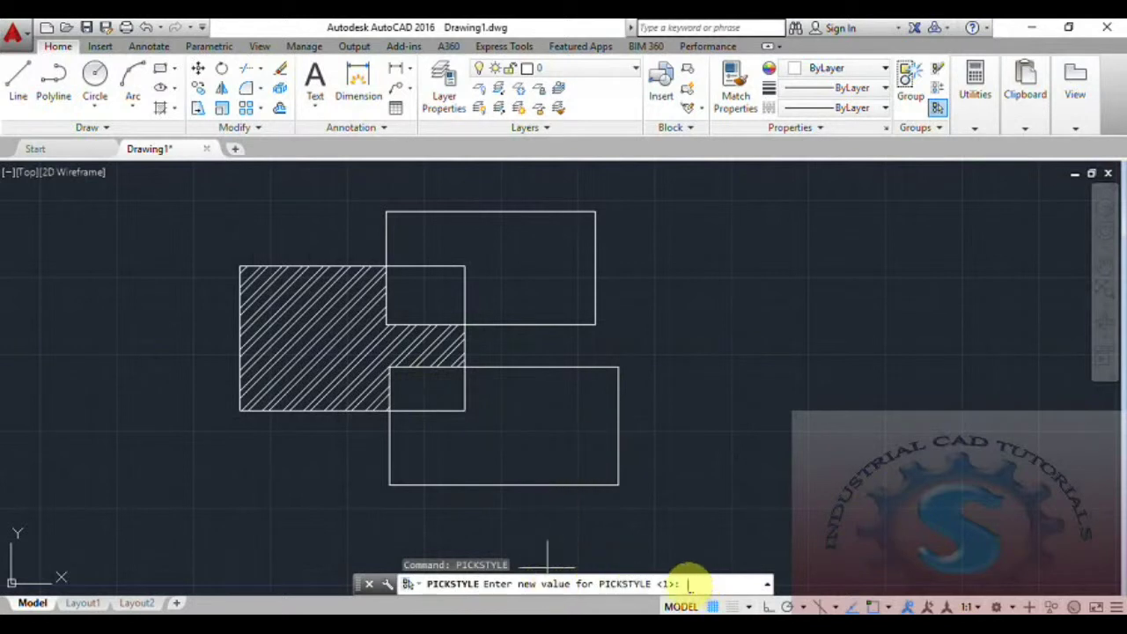
key(Return)
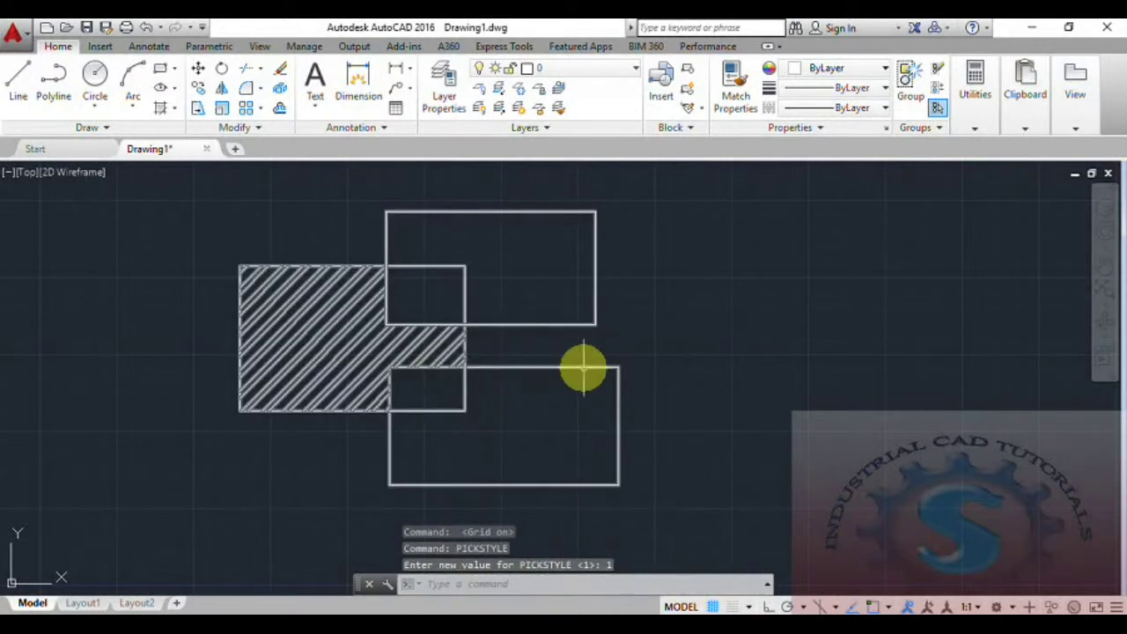
Step: Move the whole group of rectangles and hatch to the right several times by its center grip
click(449, 368)
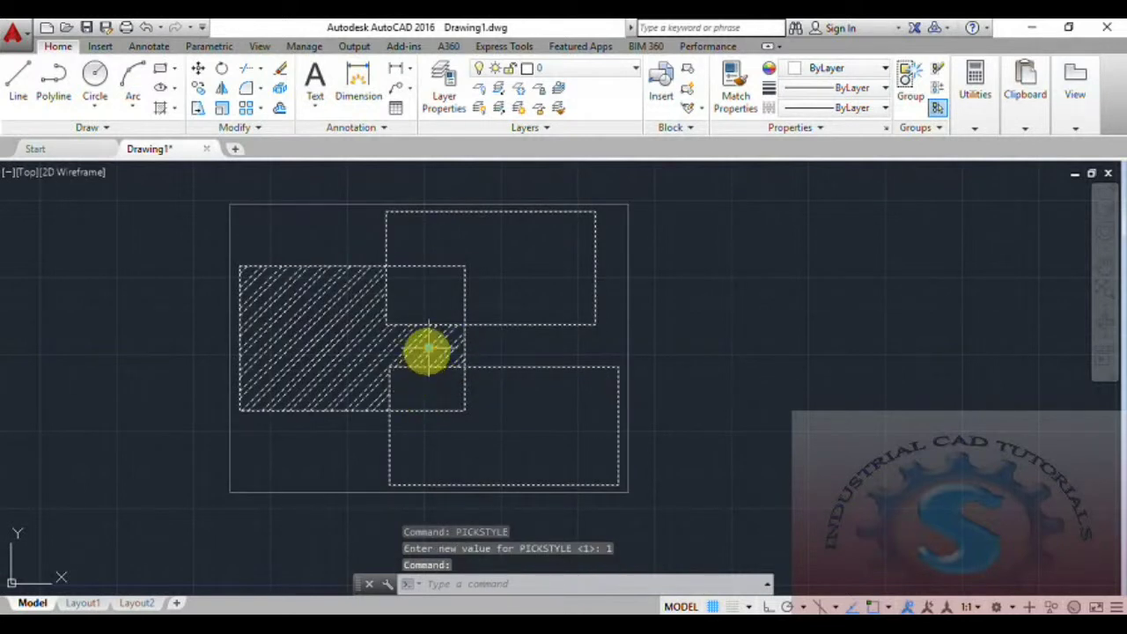
scroll(428, 350, up, 2)
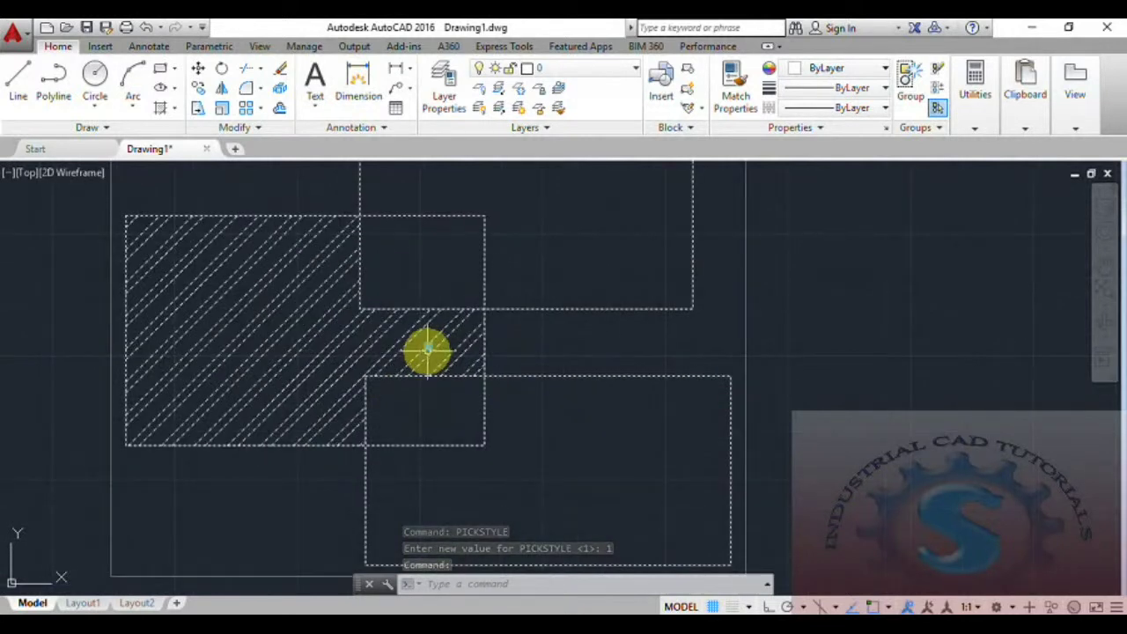
click(428, 350)
scroll(461, 373, down, 3)
middle_drag(511, 390, 352, 327)
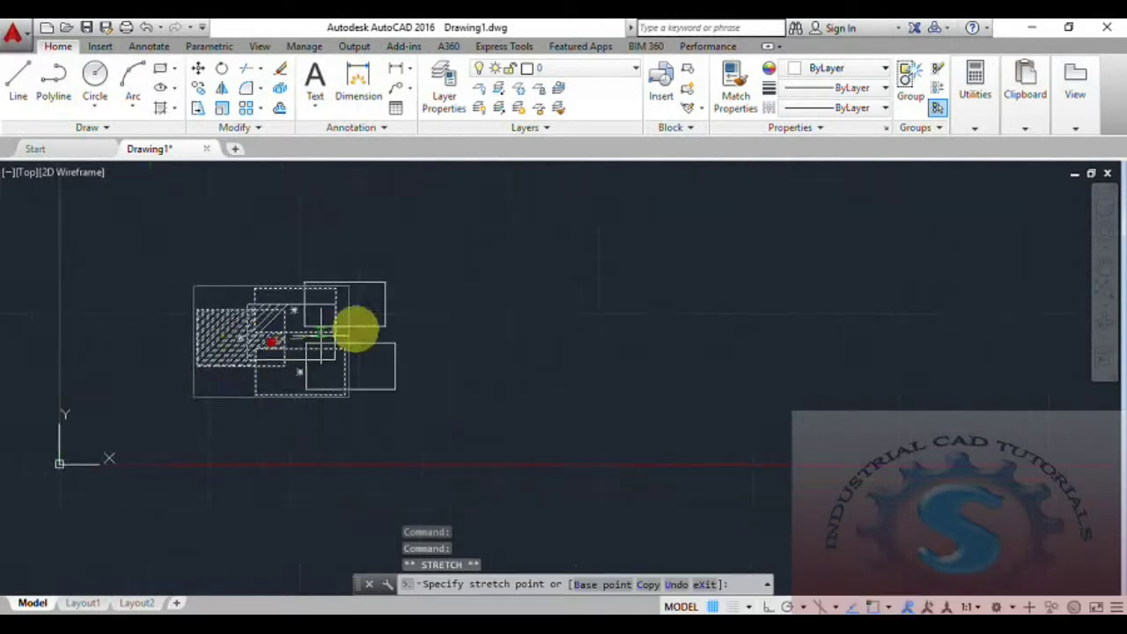
scroll(438, 317, up, 1)
click(437, 317)
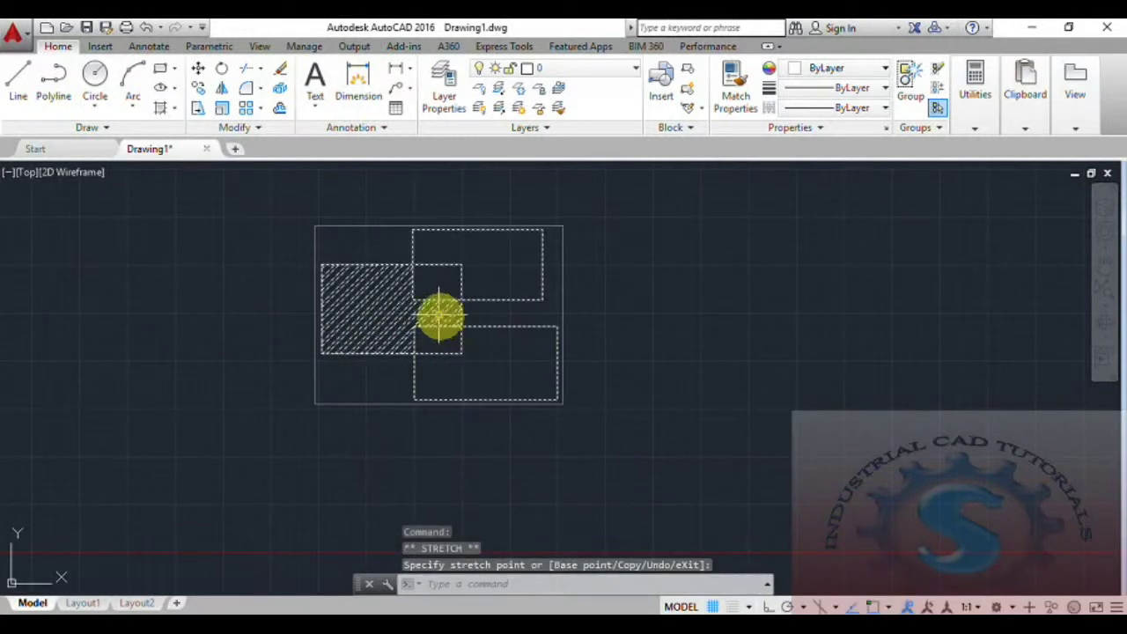
click(717, 305)
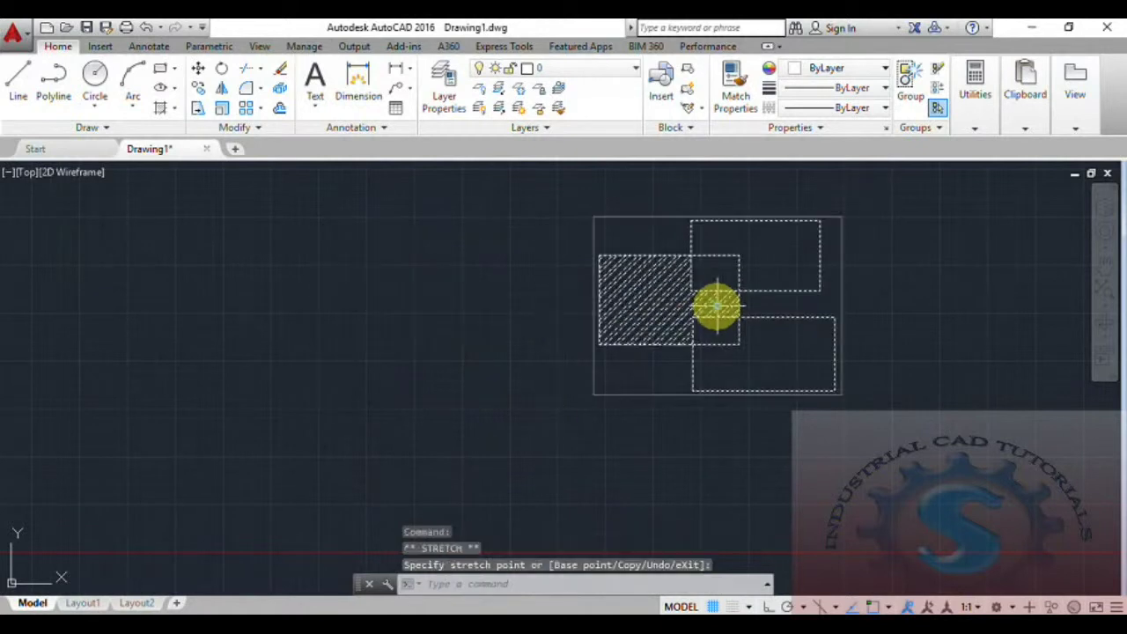
middle_drag(648, 347, 440, 382)
click(526, 339)
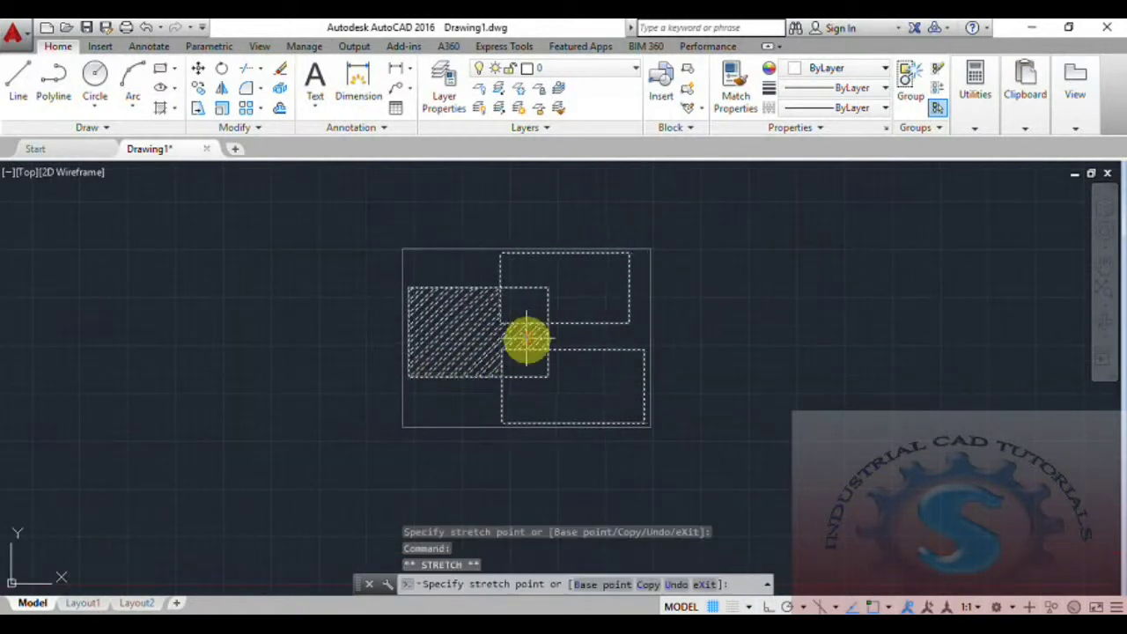
click(787, 327)
middle_drag(787, 326, 442, 391)
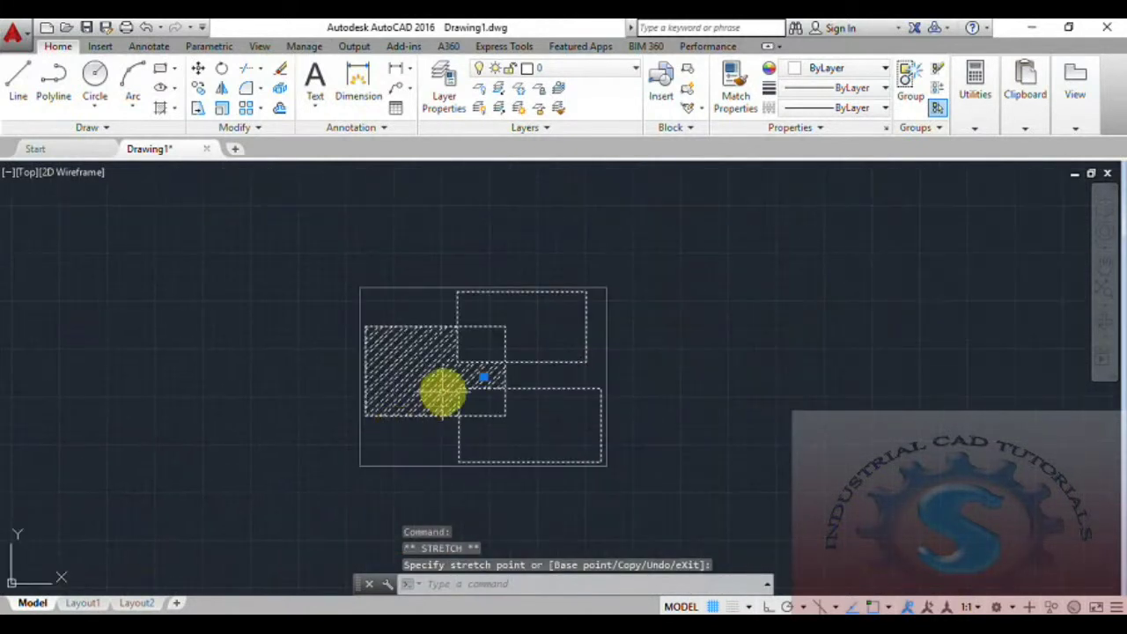
key(Escape)
Step: Try to move only the hatch by its center grip, selecting it apart from the rest of the group
scroll(648, 385, up, 2)
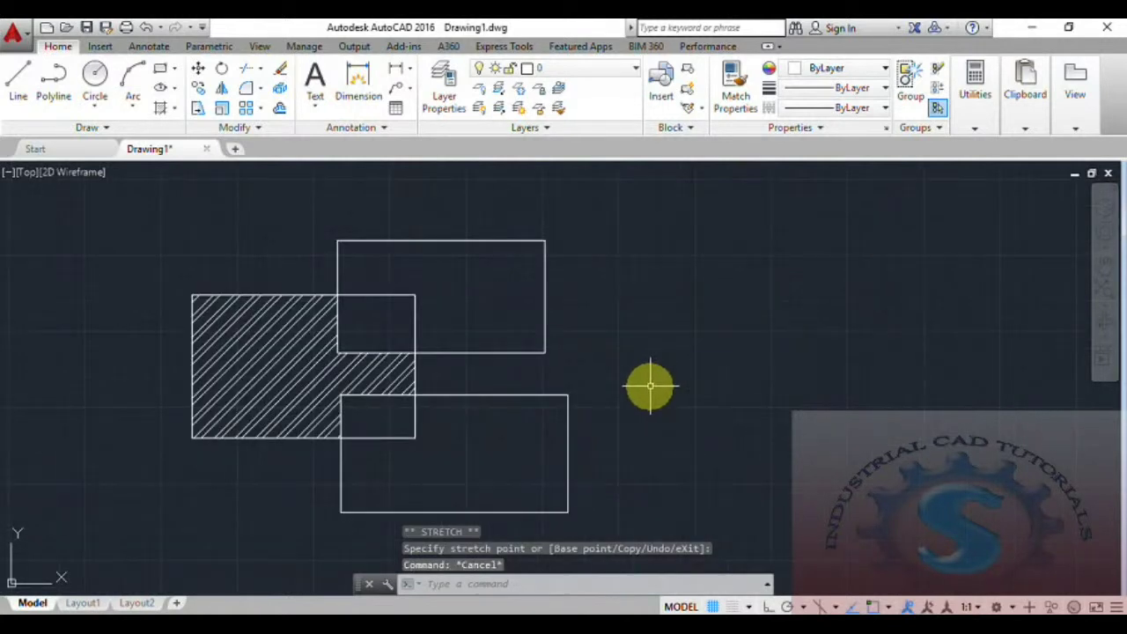
middle_drag(649, 385, 740, 342)
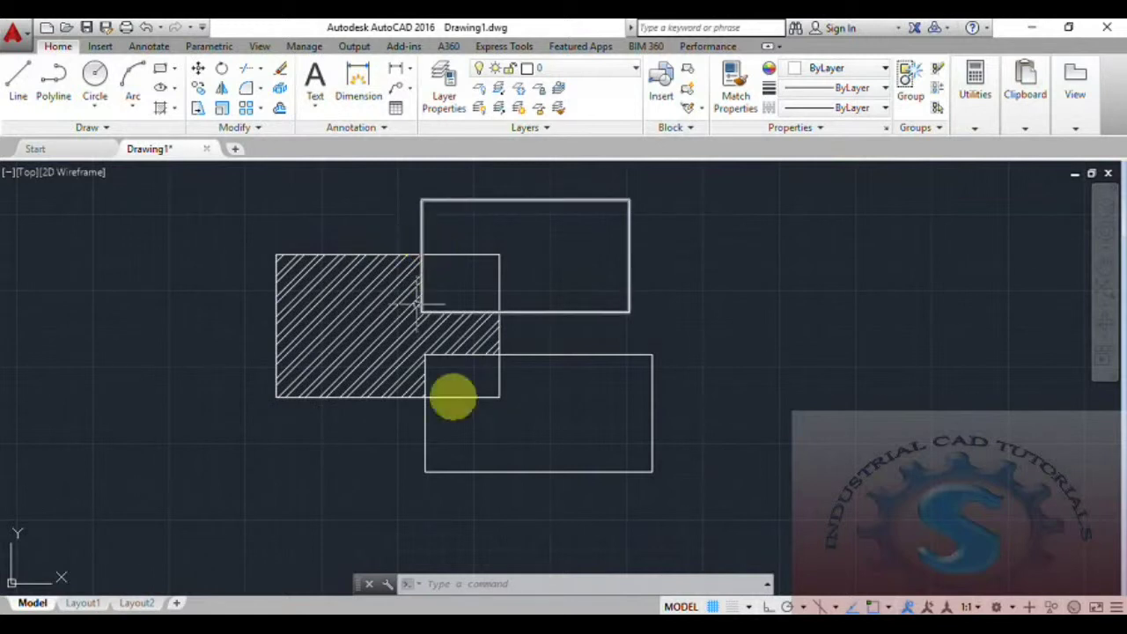
mouse_move(384, 395)
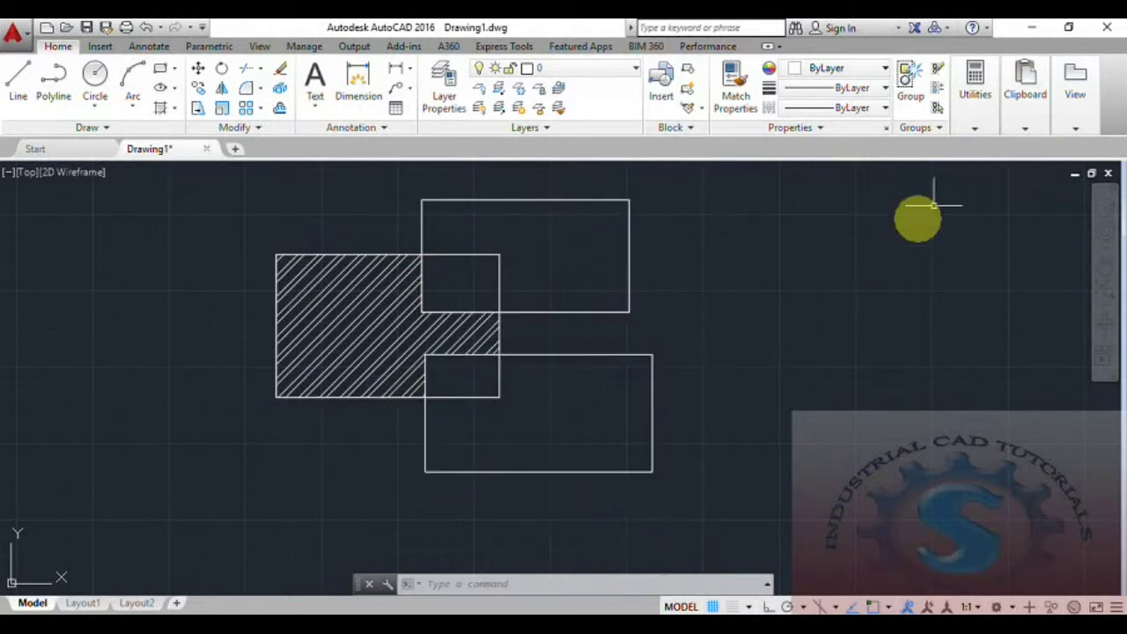
click(419, 303)
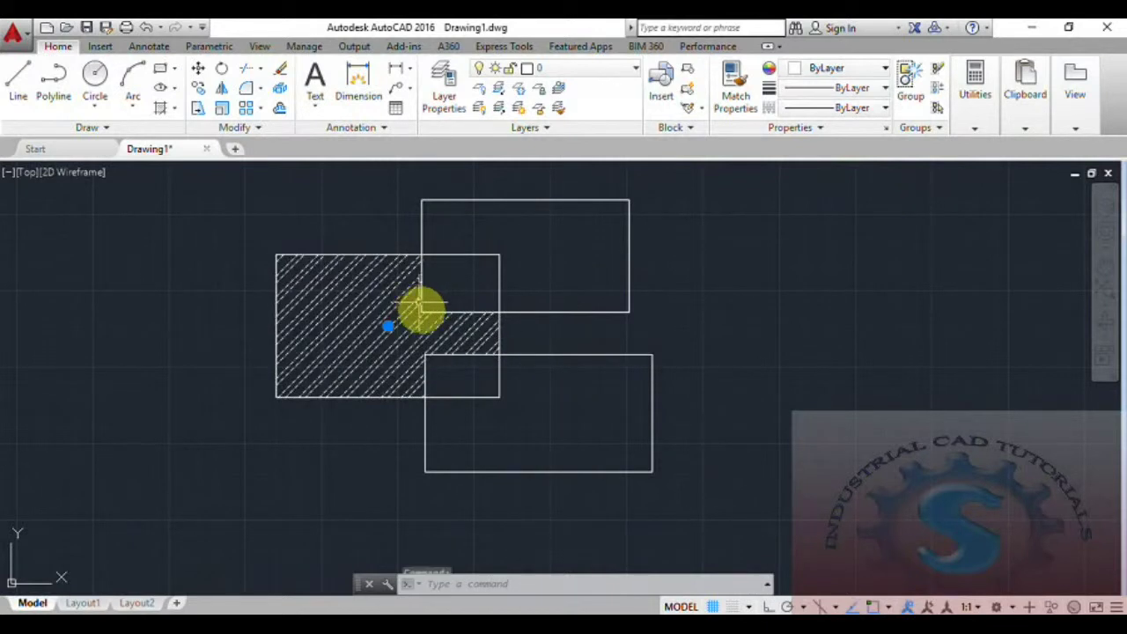
mouse_move(392, 333)
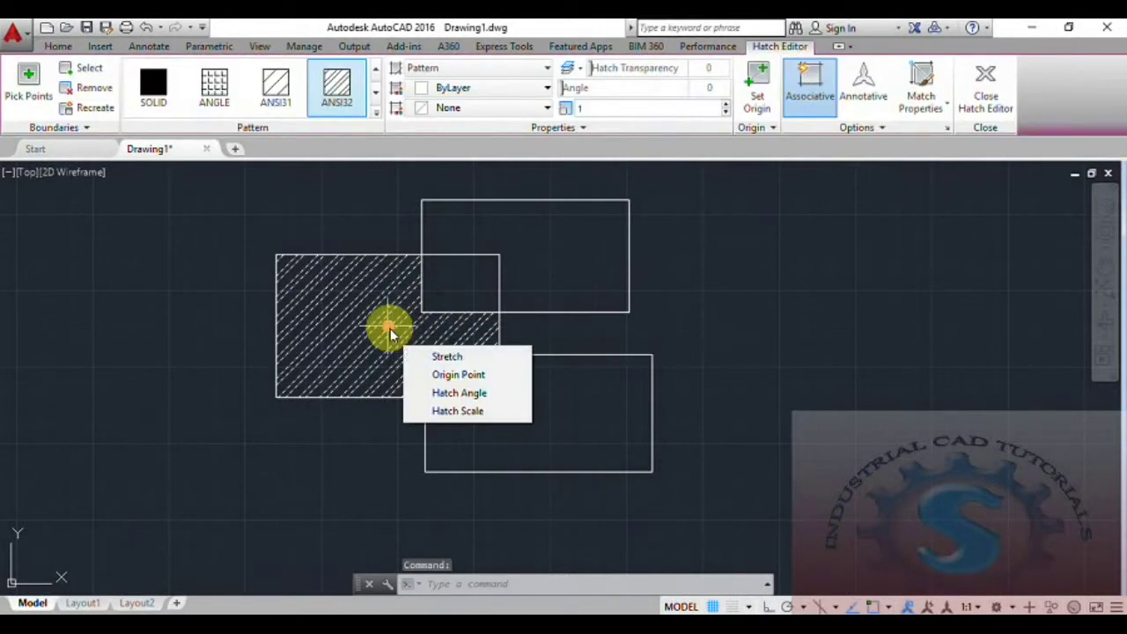
click(392, 333)
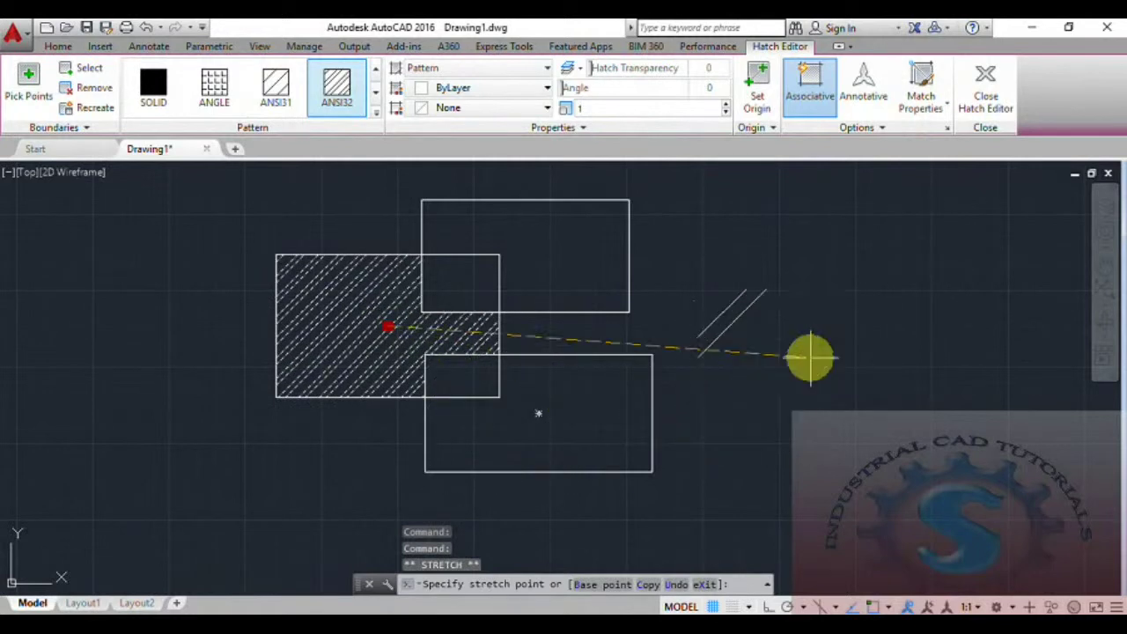
key(Escape)
key(Escape)
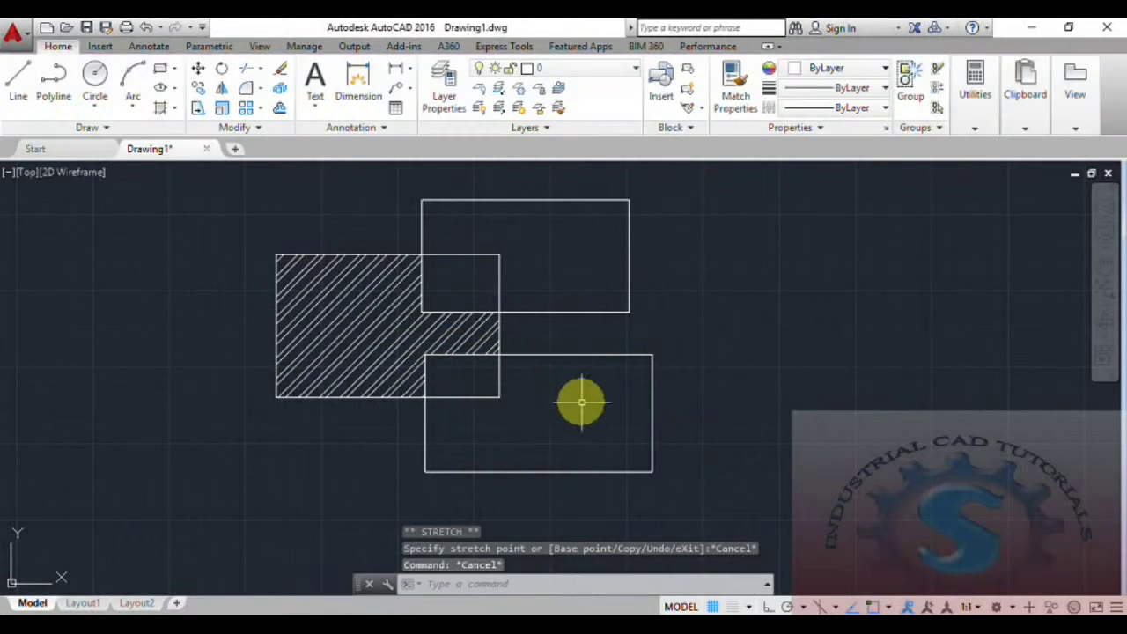
middle_drag(581, 397, 573, 411)
key(Escape)
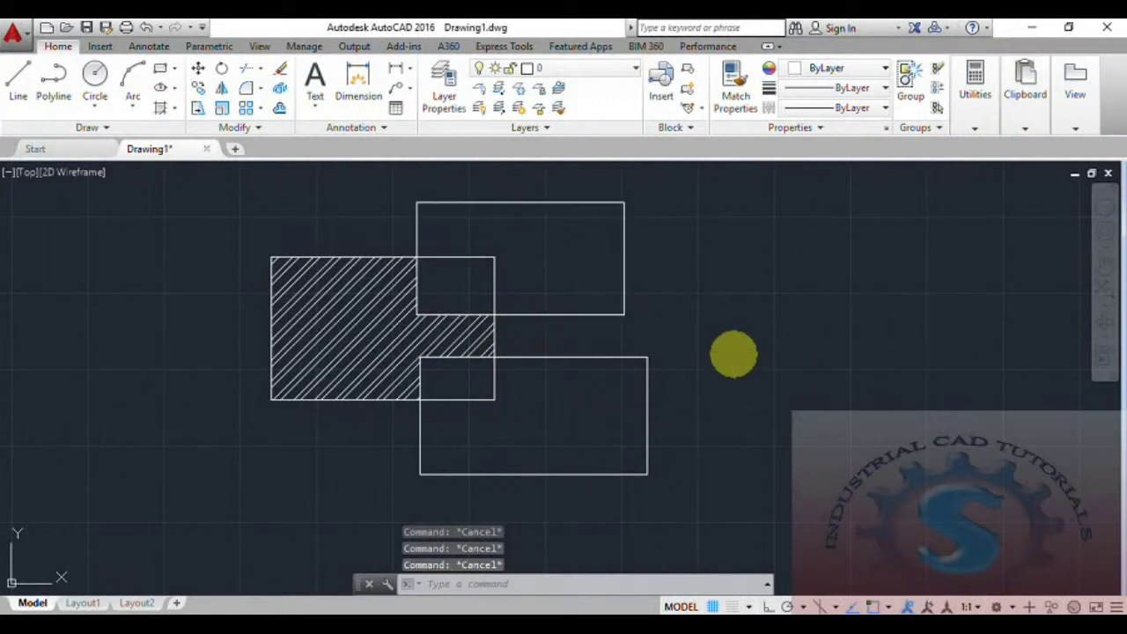
Step: Undo the grip moves of the group
key(ctrl+z)
key(ctrl+z)
key(ctrl+z)
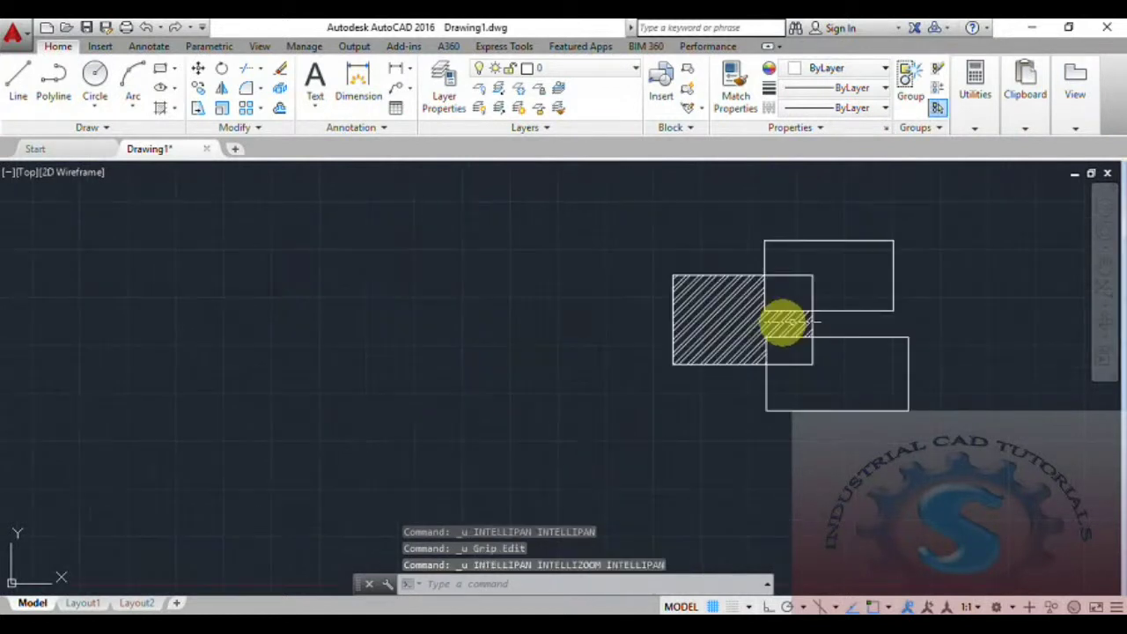
key(ctrl+z)
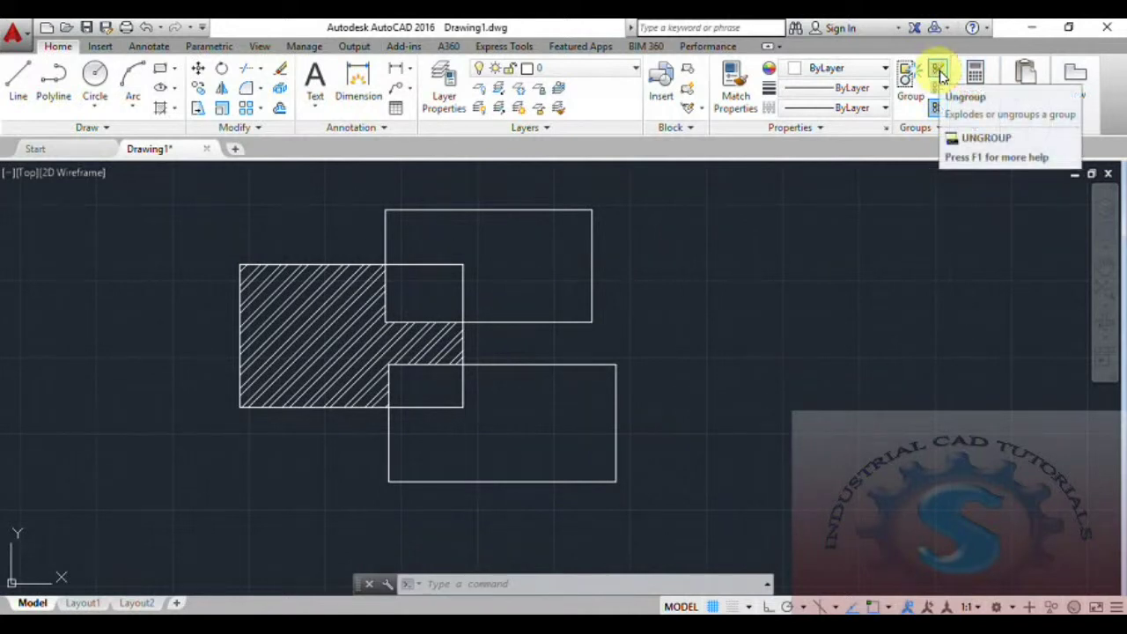
Step: Ungroup the three rectangles and the hatch with the UNGROUP command
click(425, 583)
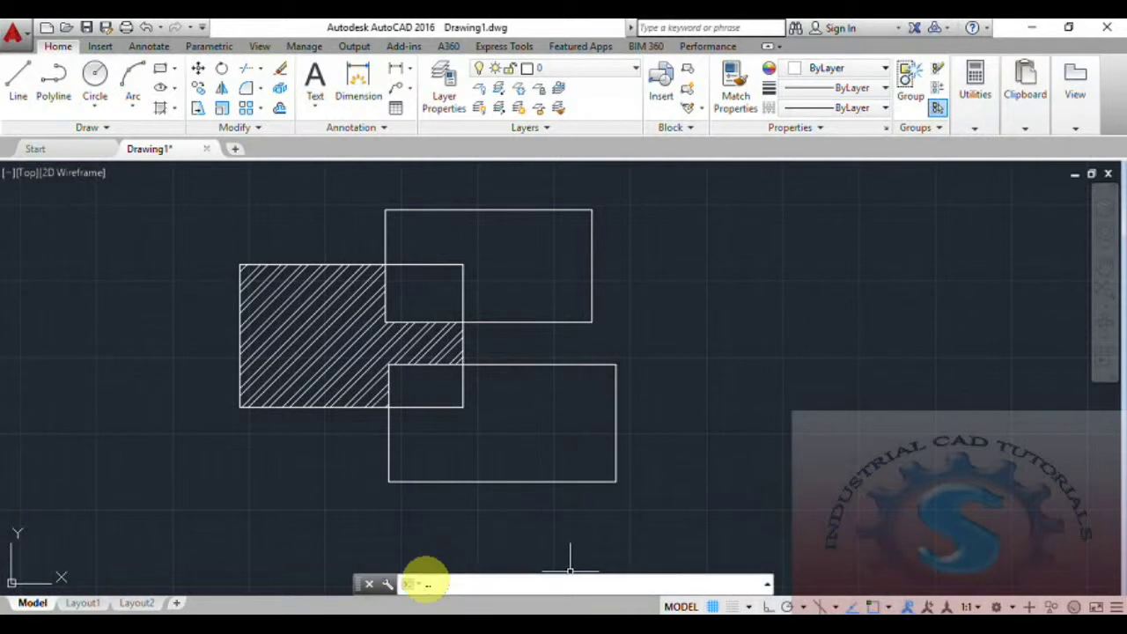
text(ungrou)
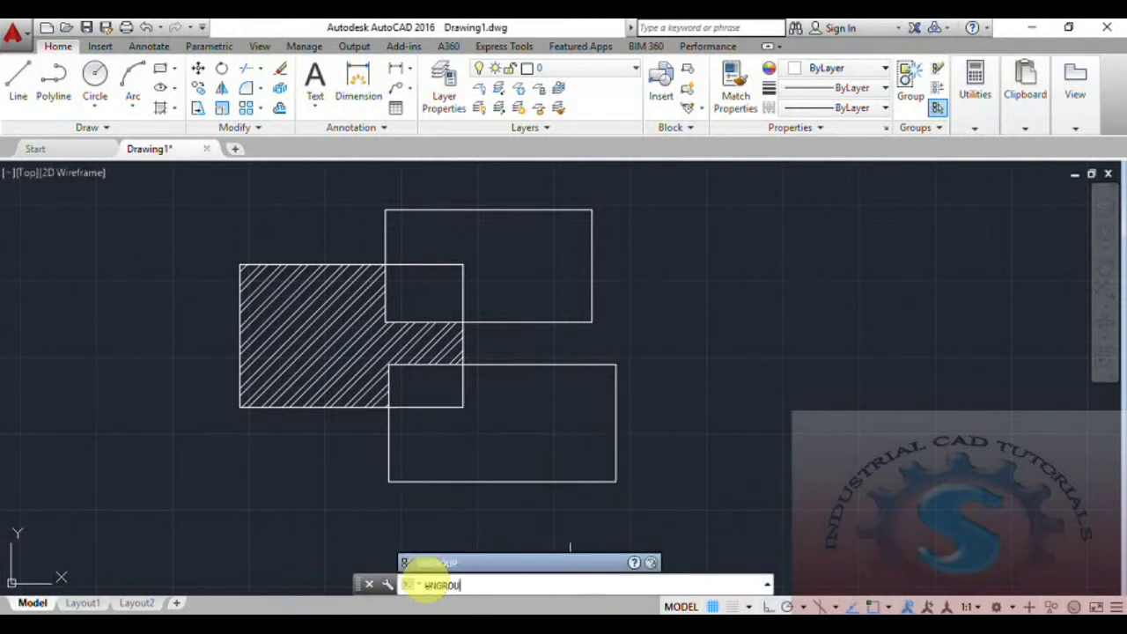
text(p)
key(Return)
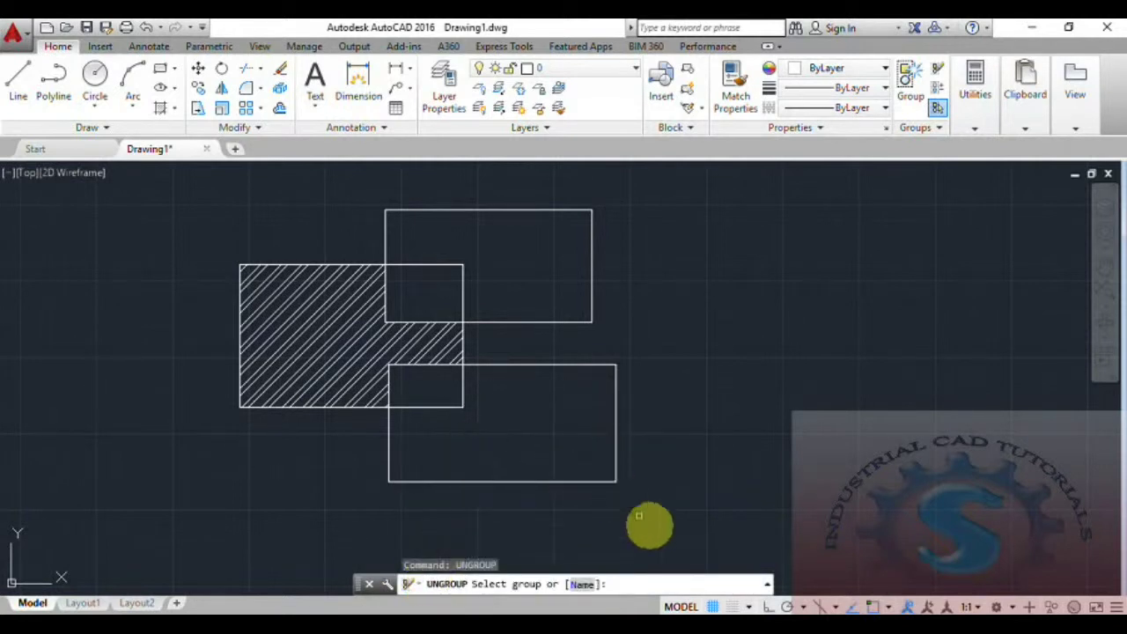
click(517, 364)
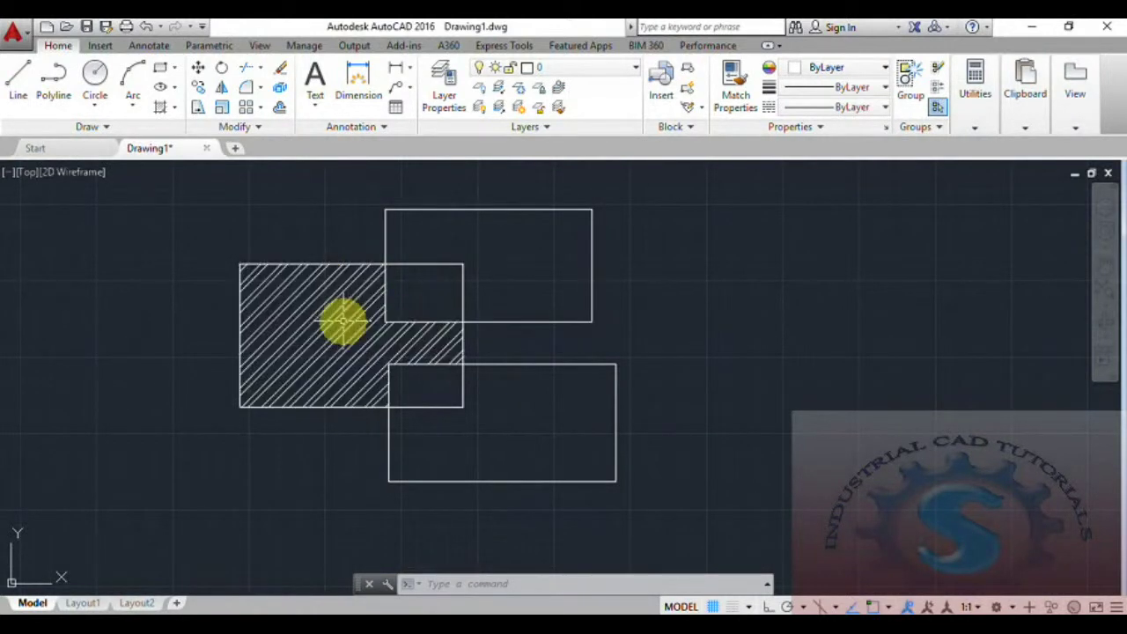
Step: Turn off group selection and select the hatch, upper rectangle, lower rectangle and hatched rectangle individually
click(936, 107)
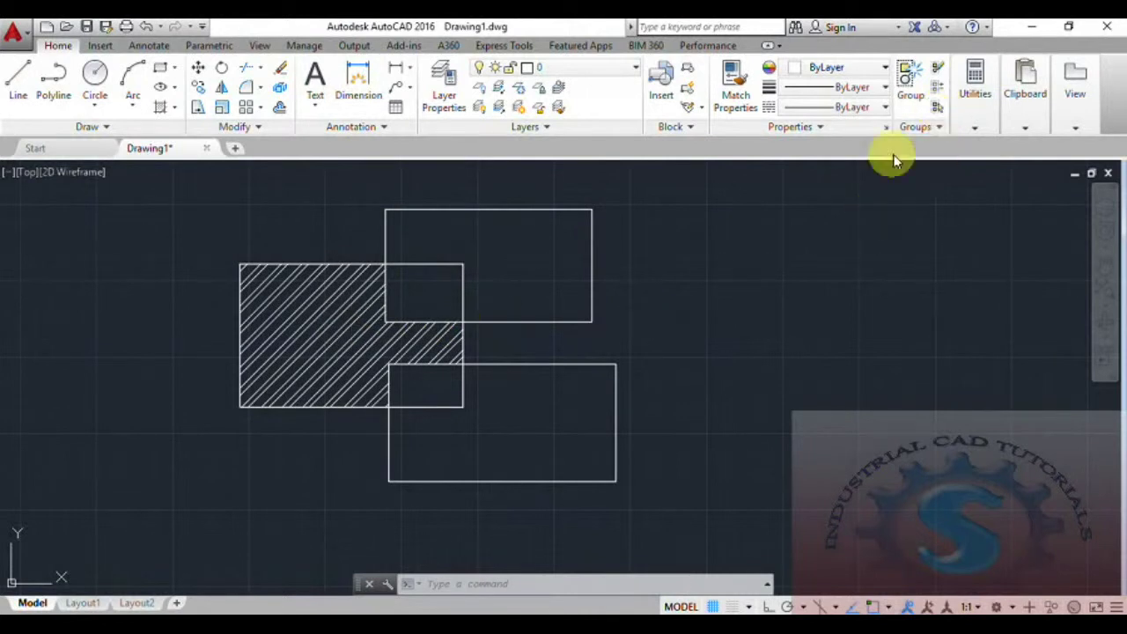
click(373, 338)
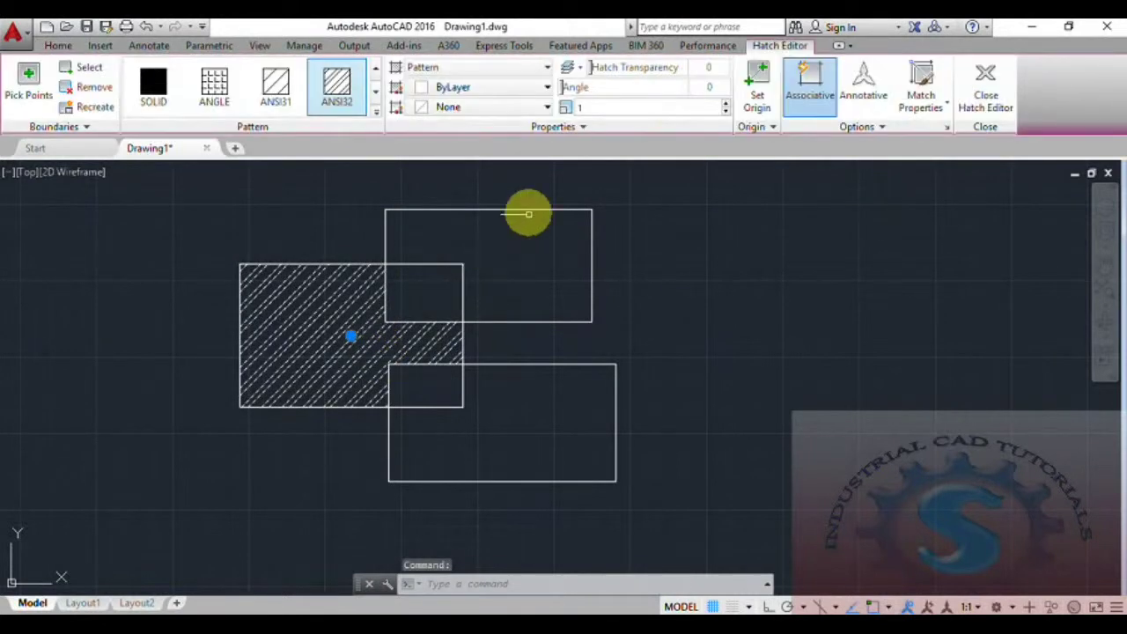
click(526, 209)
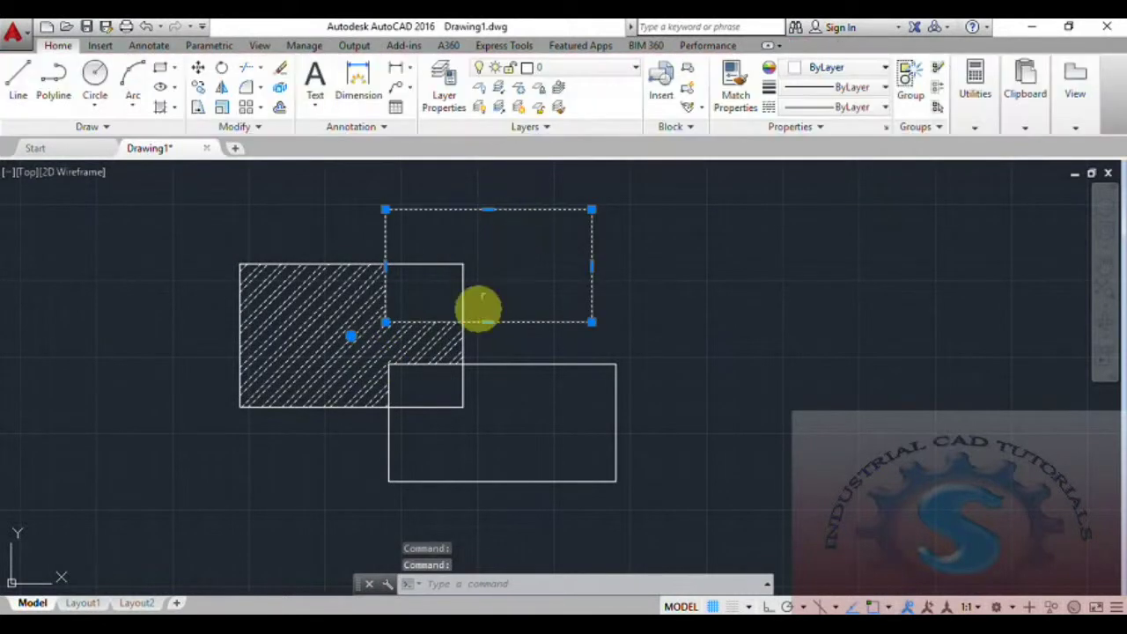
click(473, 365)
click(463, 385)
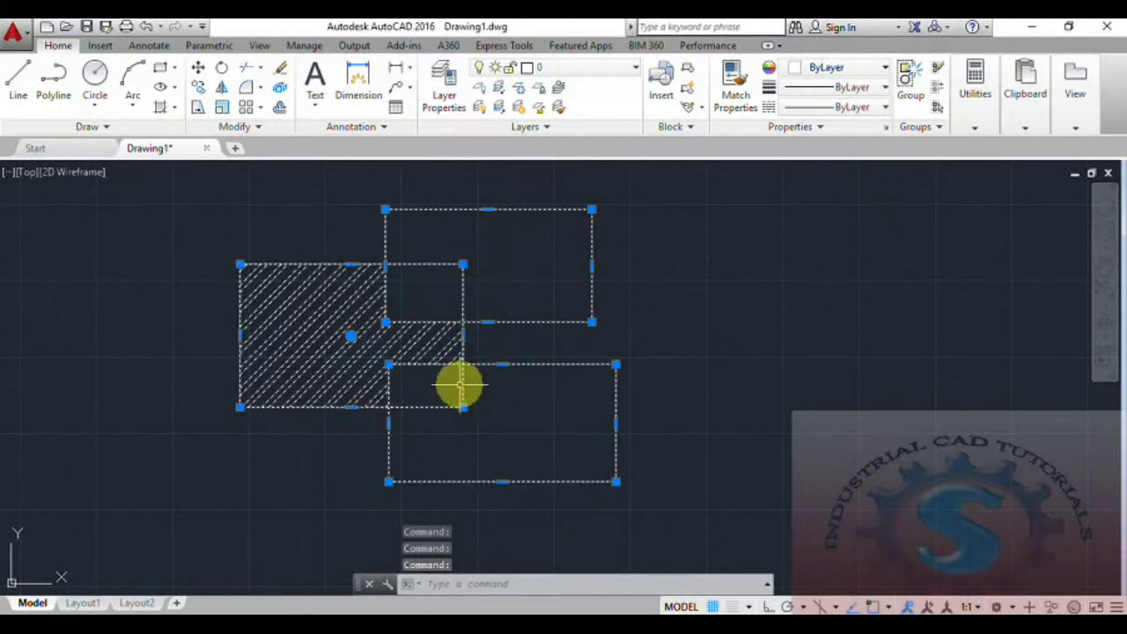
Step: Try to move the hatch away from the selected rectangles by its center grip
click(349, 335)
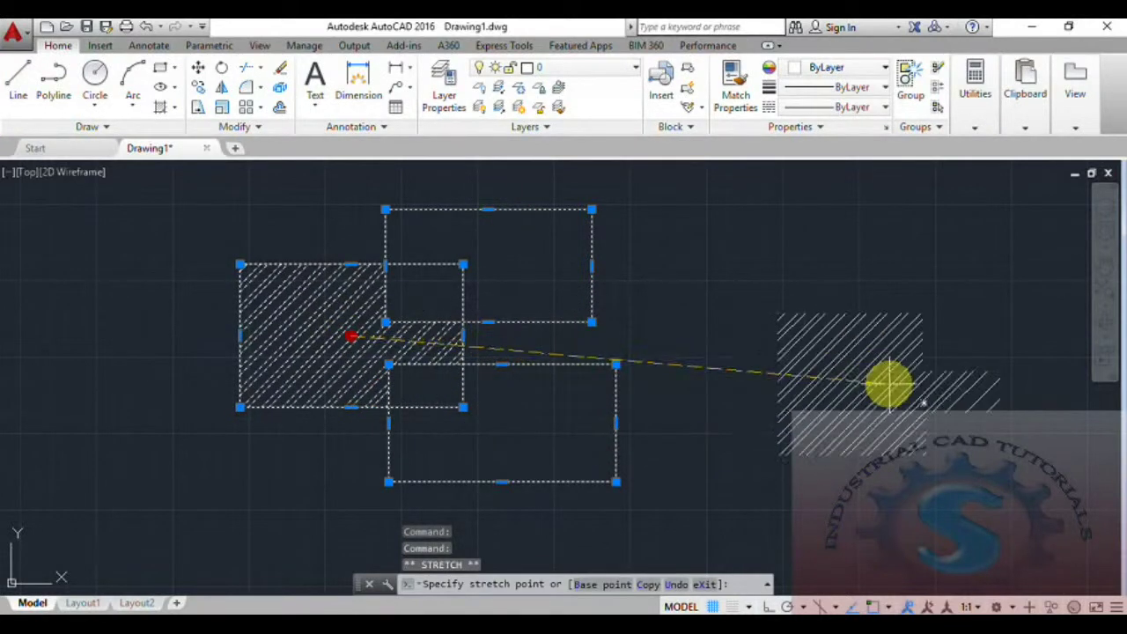
key(Escape)
key(Escape)
key(Escape)
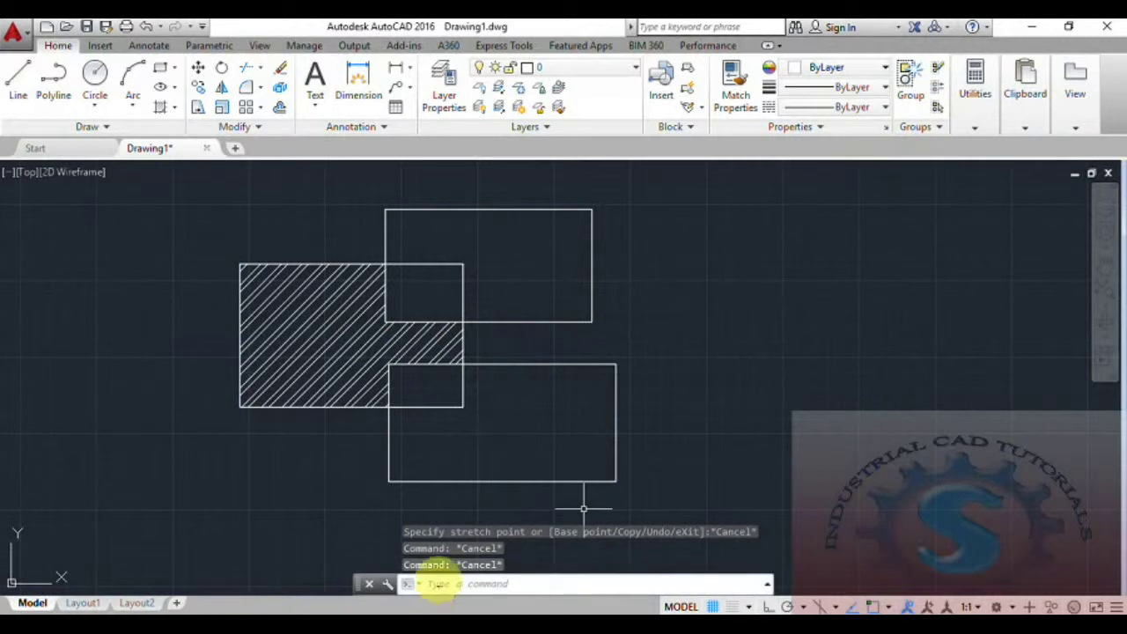
mouse_move(495, 433)
middle_down()
mouse_move(557, 438)
mouse_move(525, 447)
middle_up()
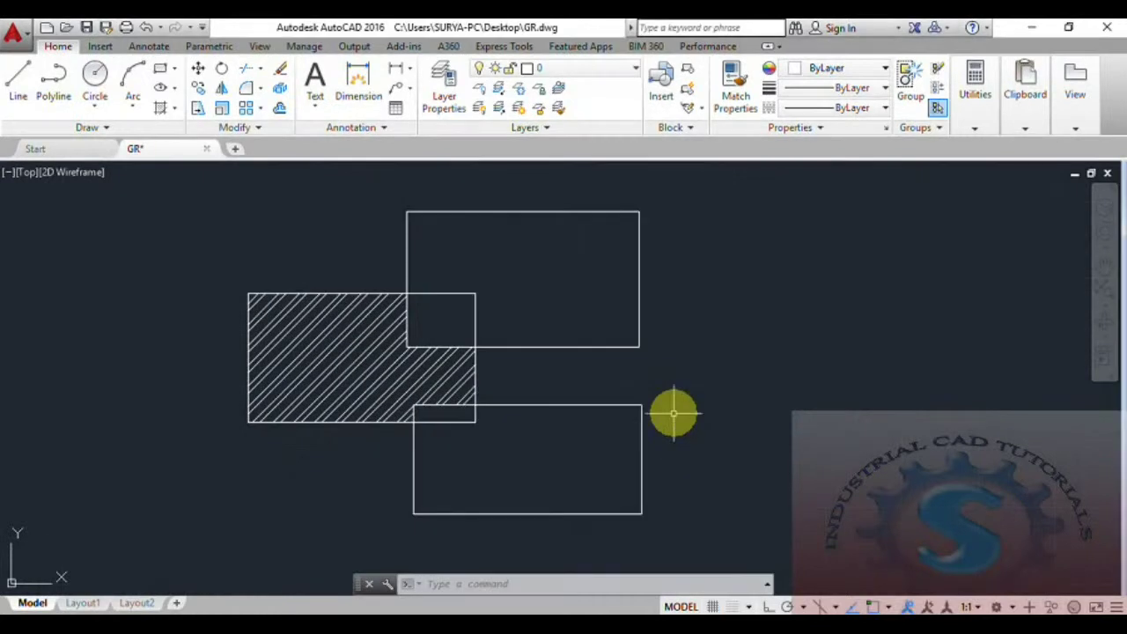
scroll(607, 433, down, 2)
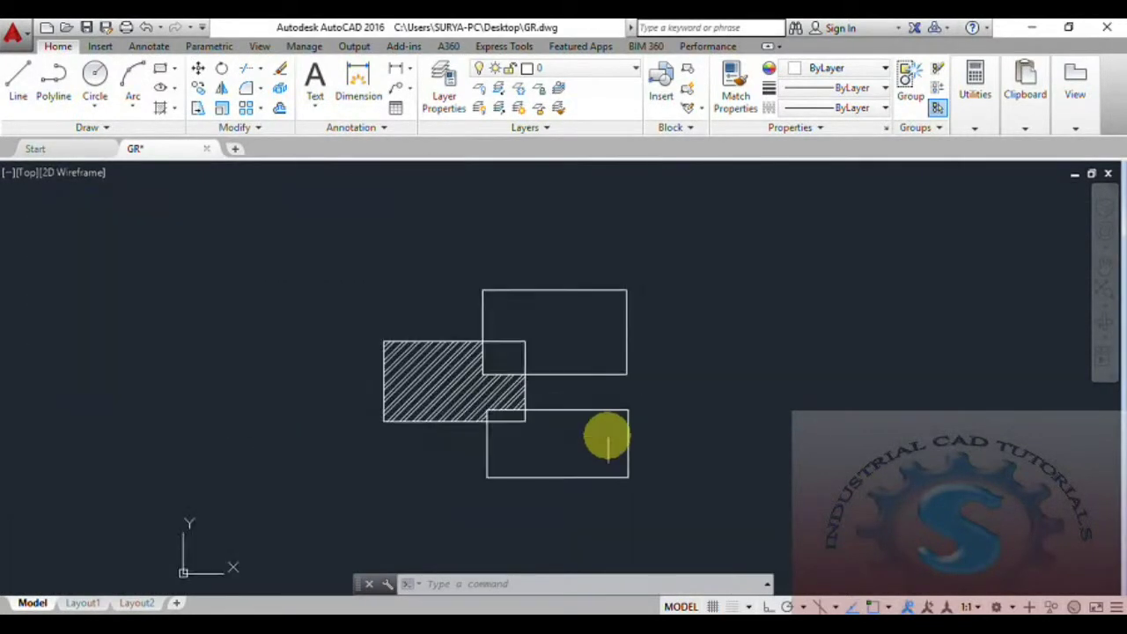
scroll(616, 435, up, 2)
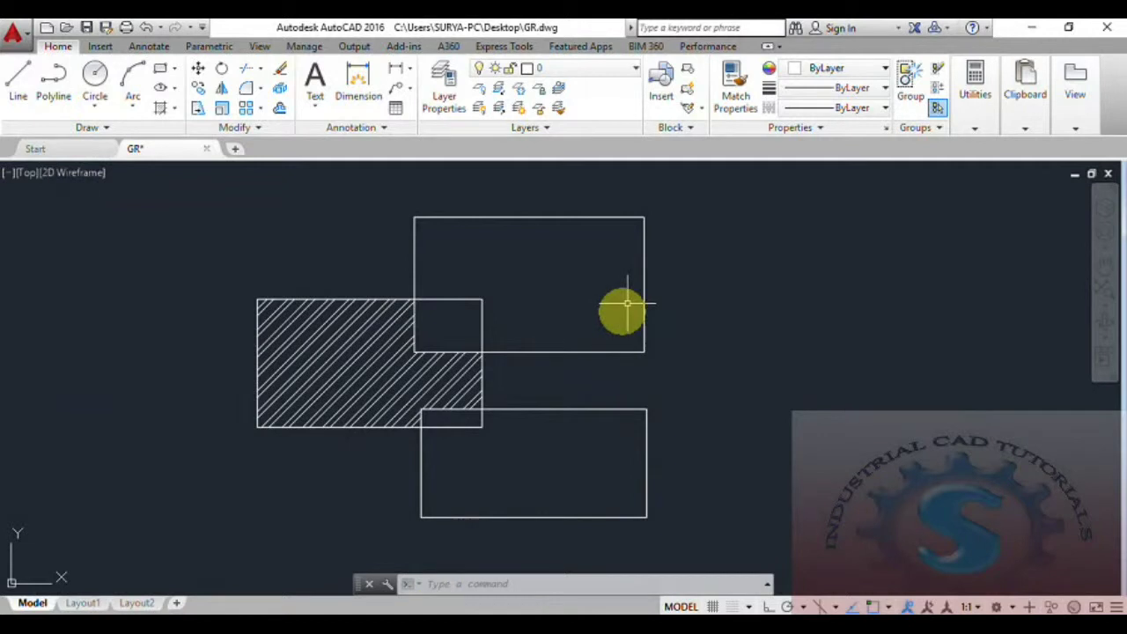
click(975, 81)
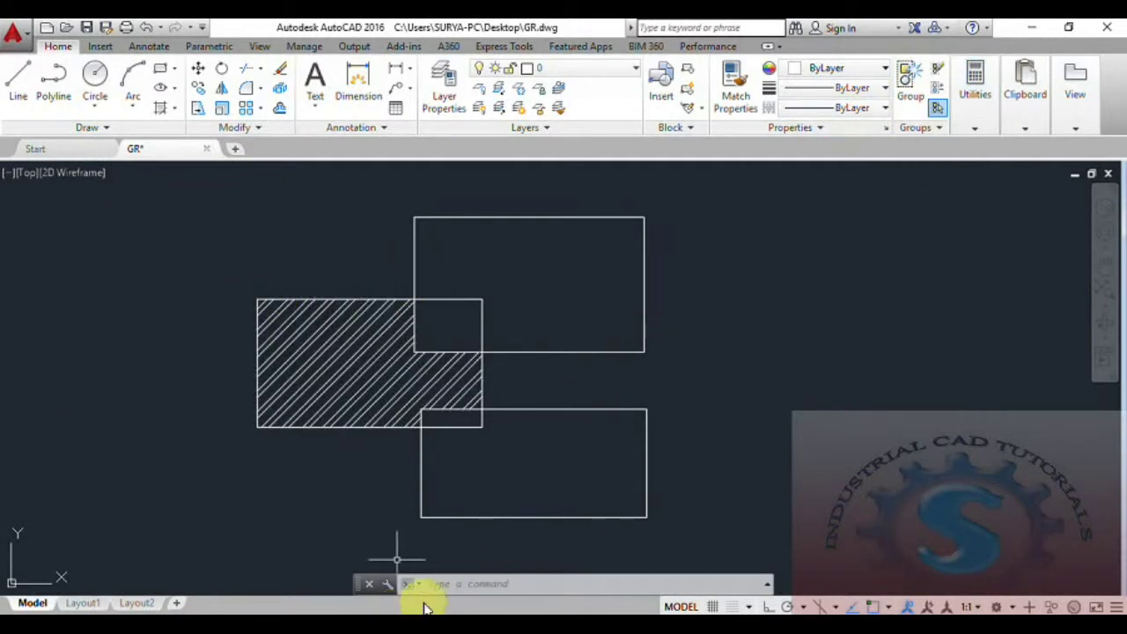
click(461, 559)
key(Escape)
key(Escape)
key(Escape)
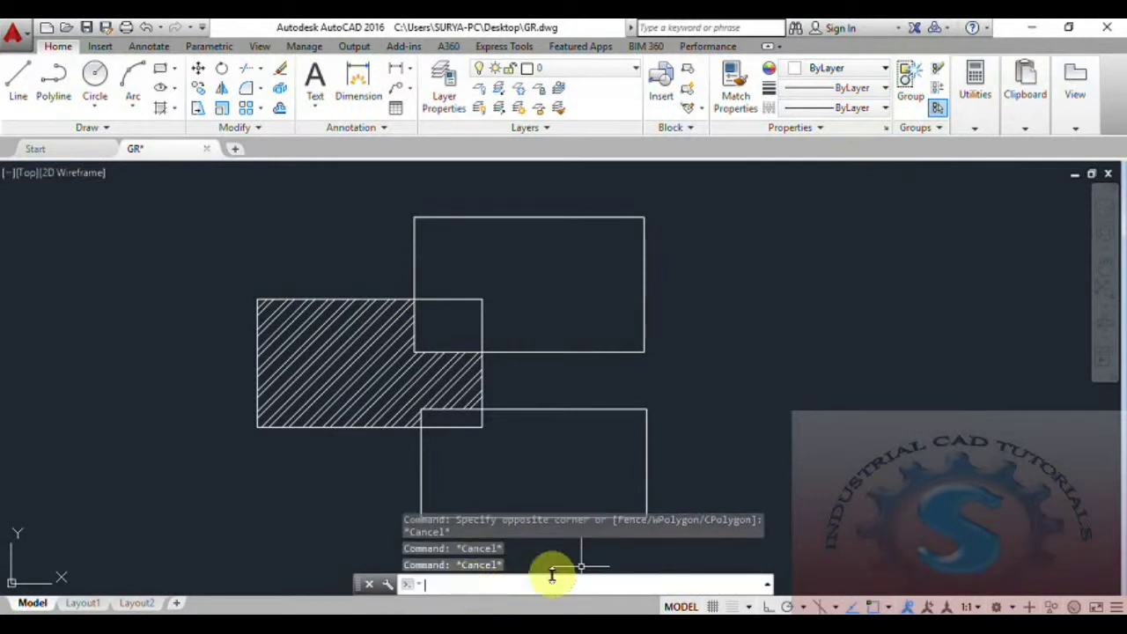
Step: Group the lower rectangle, the hatch, the upper rectangle and the hatched rectangle with the GROUP command
text(GROUP)
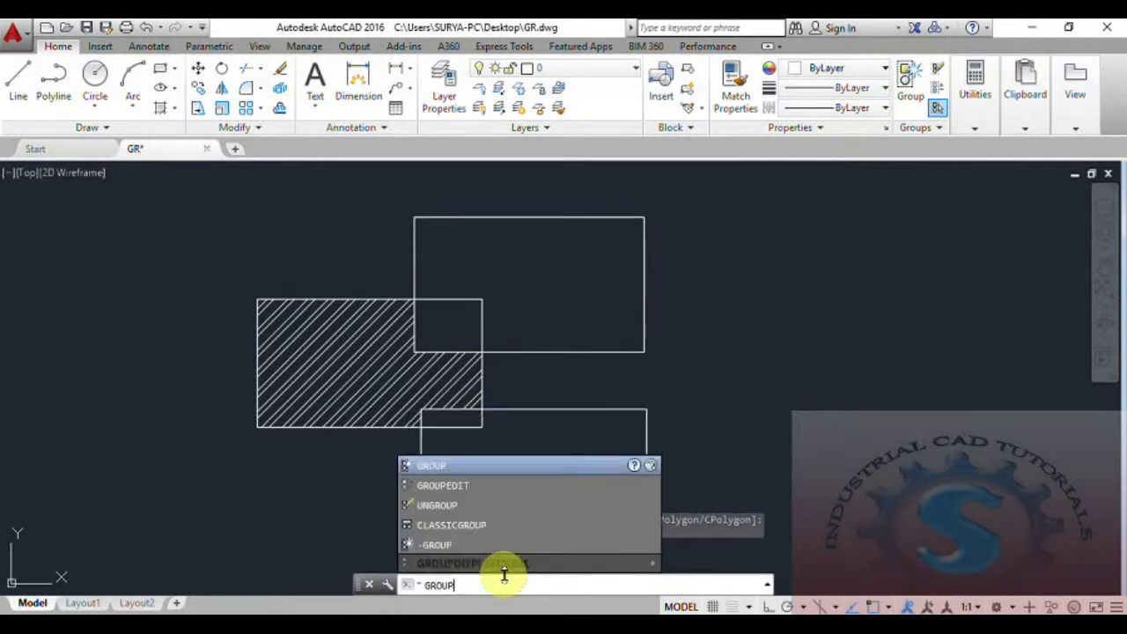
key(Return)
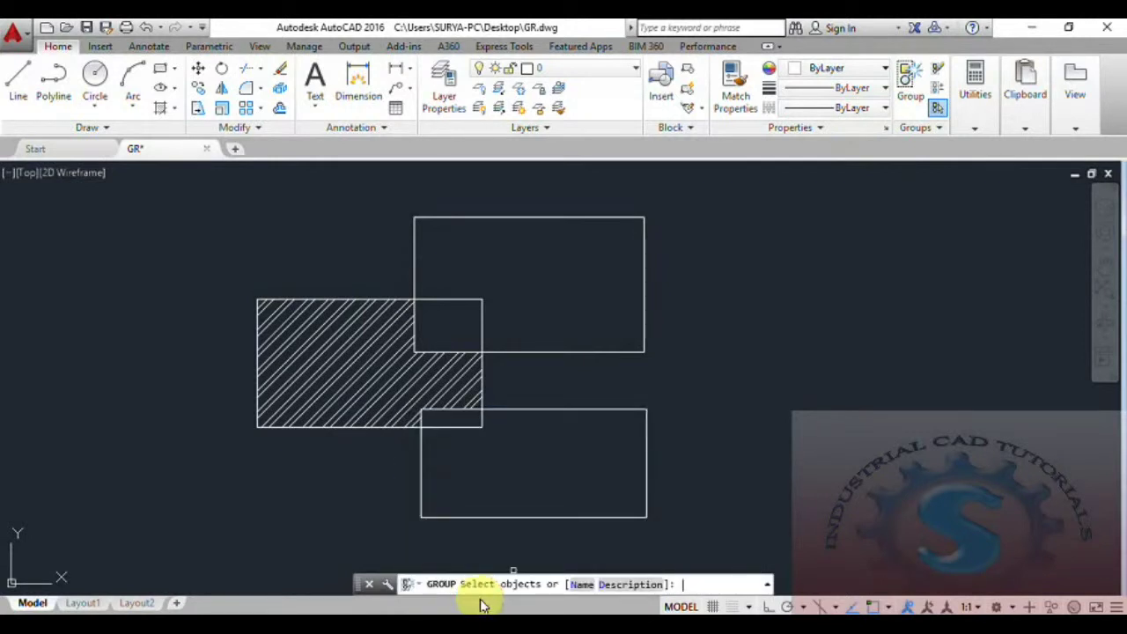
click(647, 504)
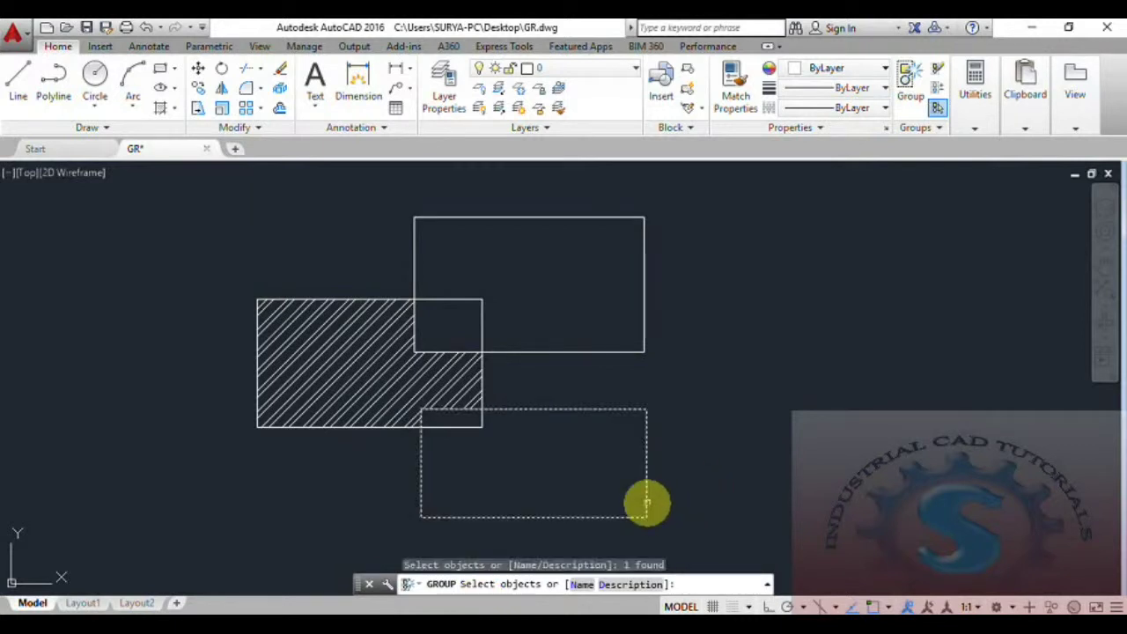
click(396, 374)
click(413, 284)
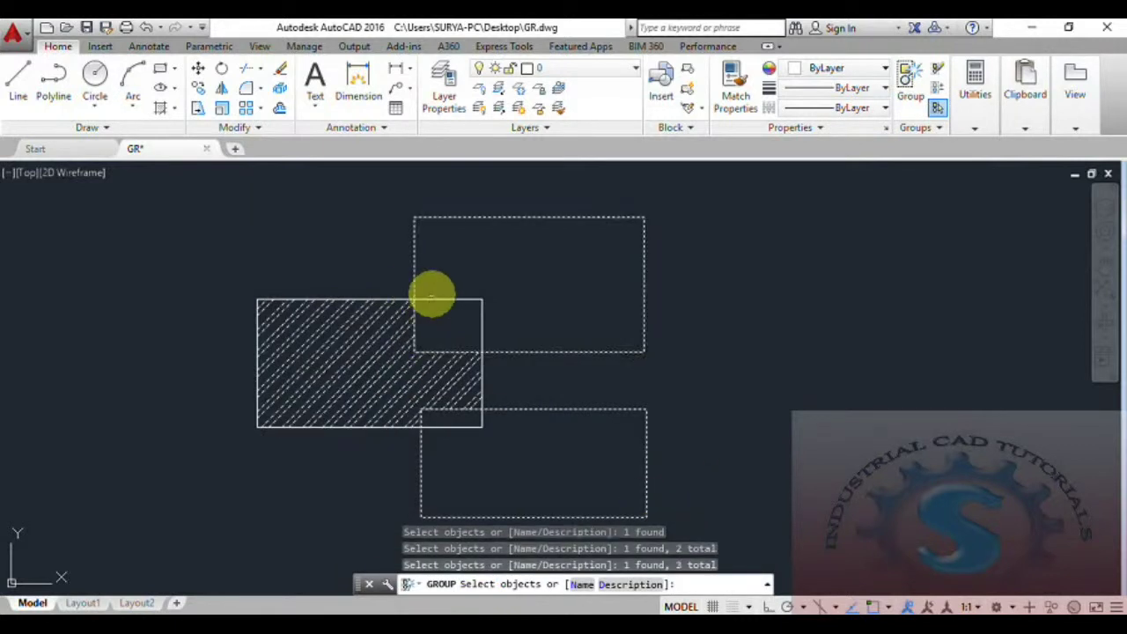
click(432, 295)
click(435, 299)
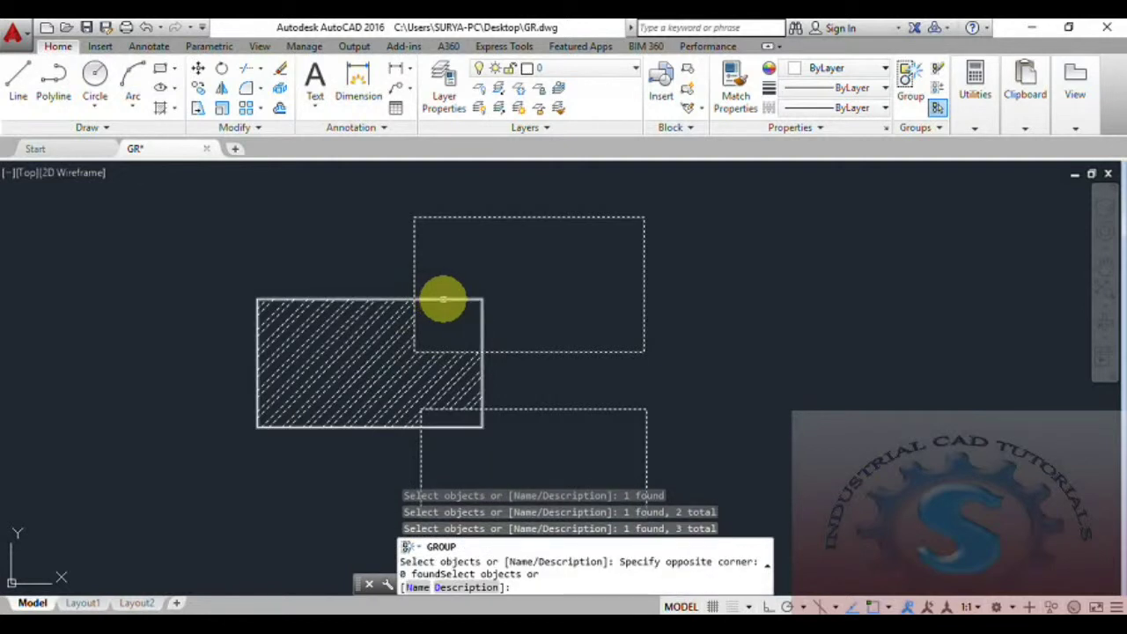
click(442, 300)
key(Return)
Step: Edit the group with GROUPEDIT and remove the upper rectangle using the Remove objects option
middle_drag(485, 352, 500, 319)
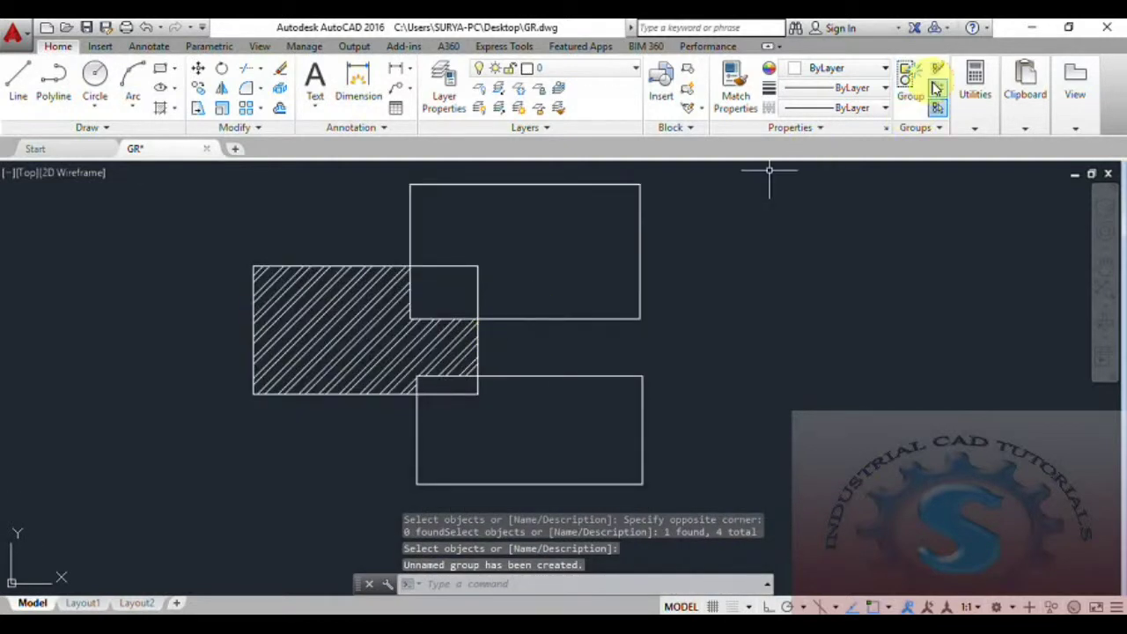
click(938, 90)
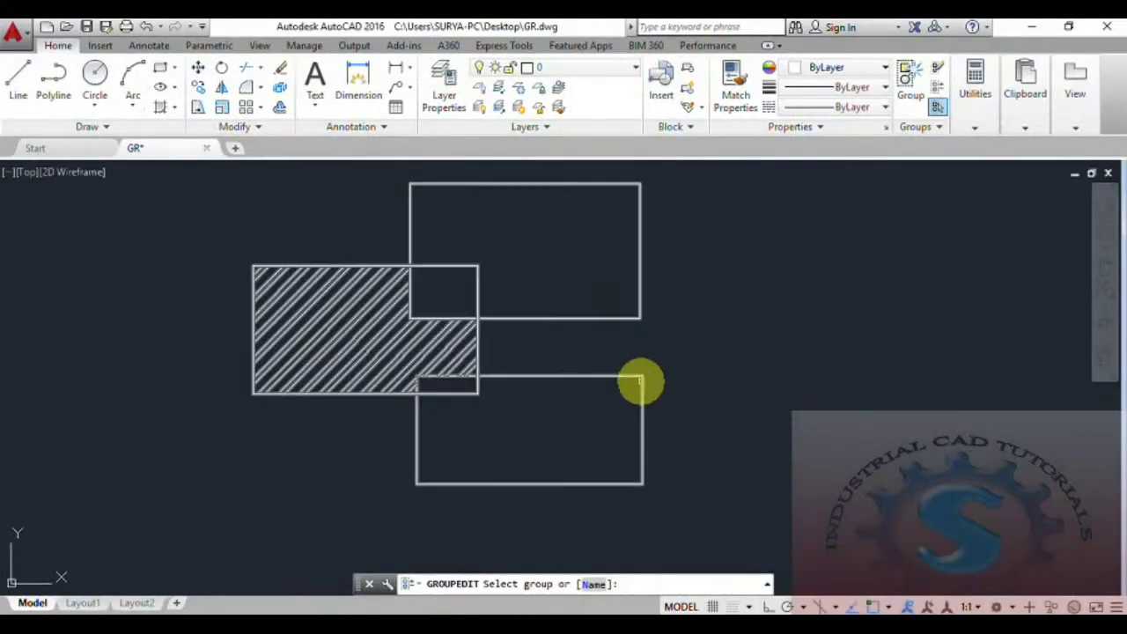
click(752, 149)
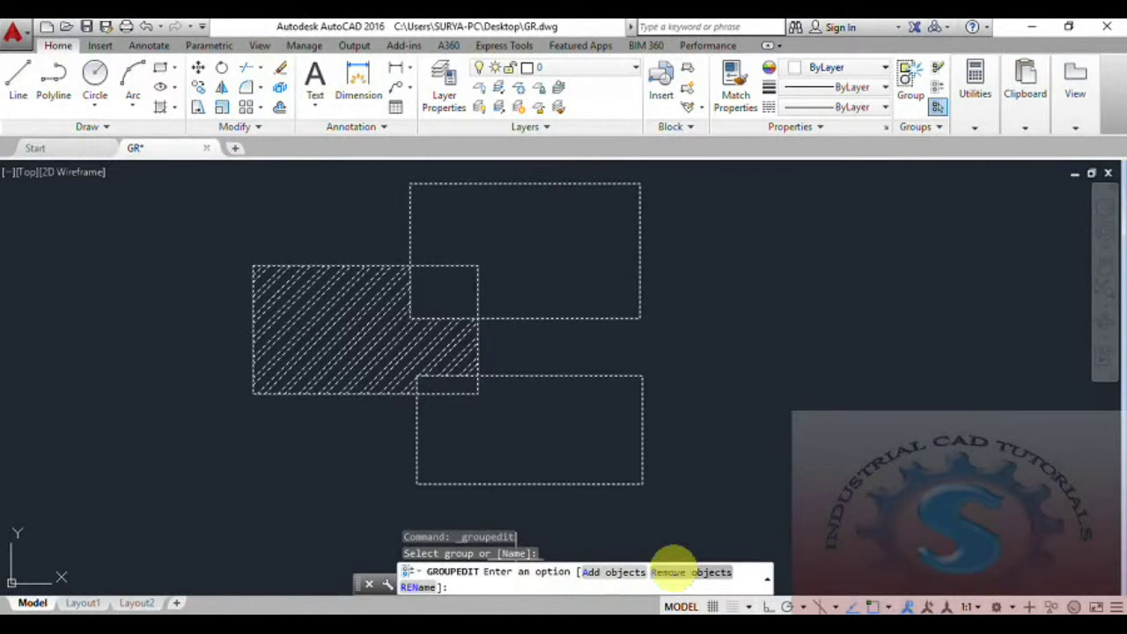
click(670, 571)
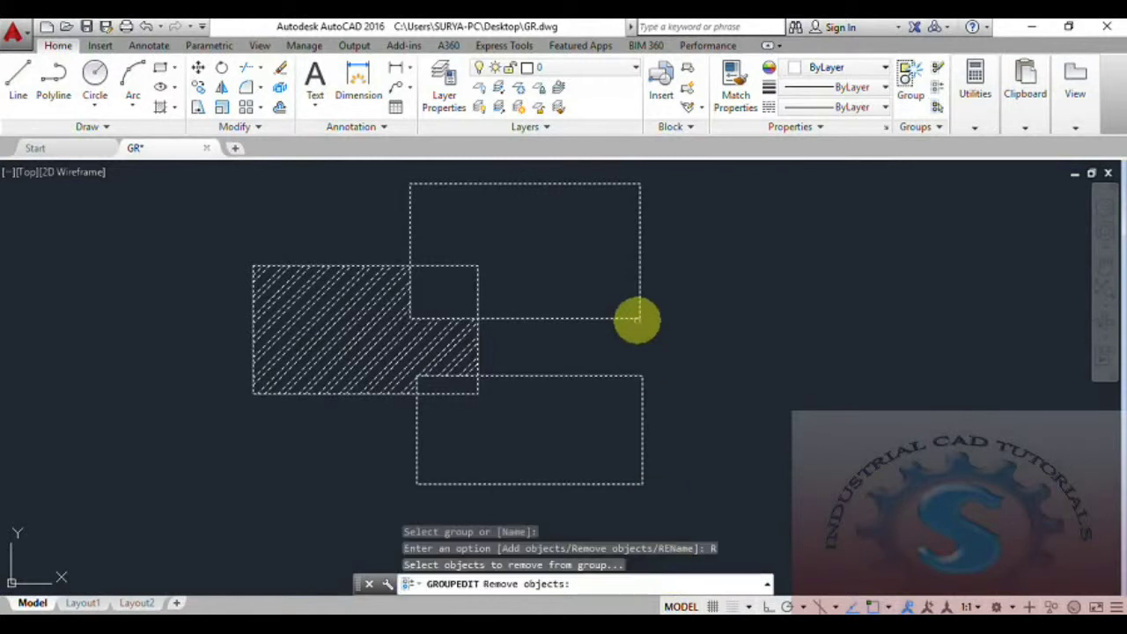
middle_drag(628, 329, 618, 354)
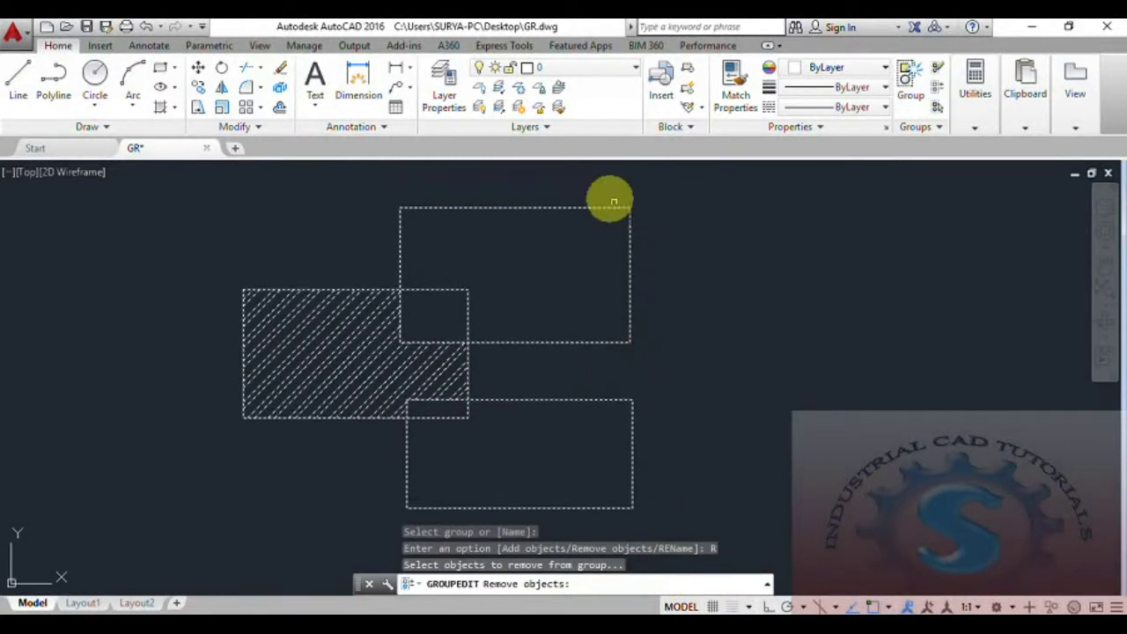
mouse_move(581, 189)
mouse_down()
mouse_move(605, 253)
mouse_move(627, 216)
mouse_up()
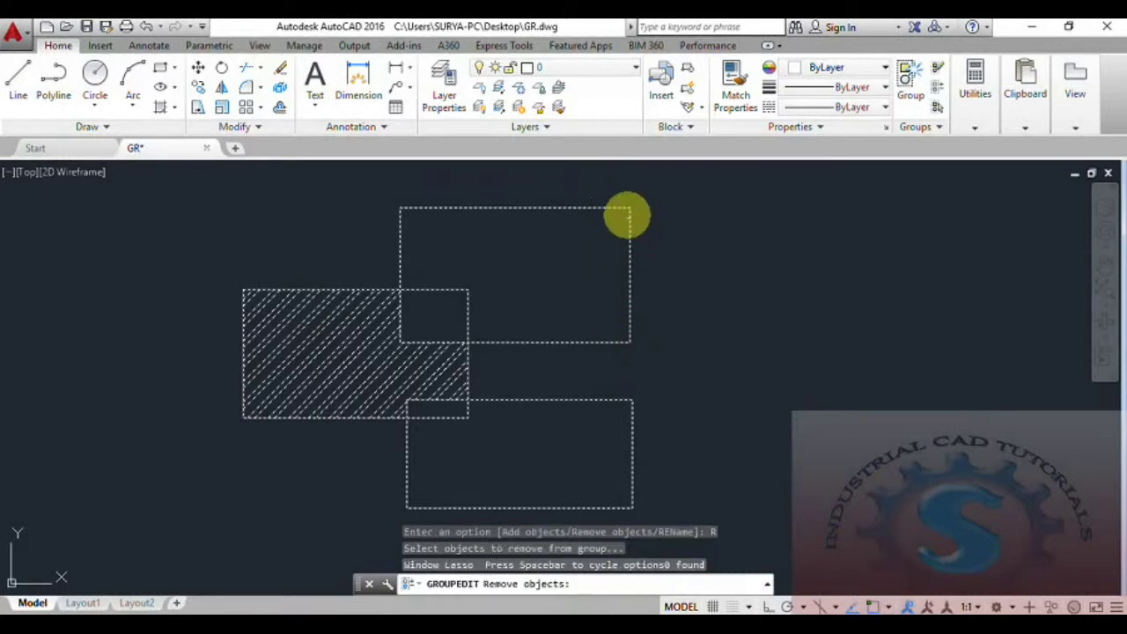
click(625, 209)
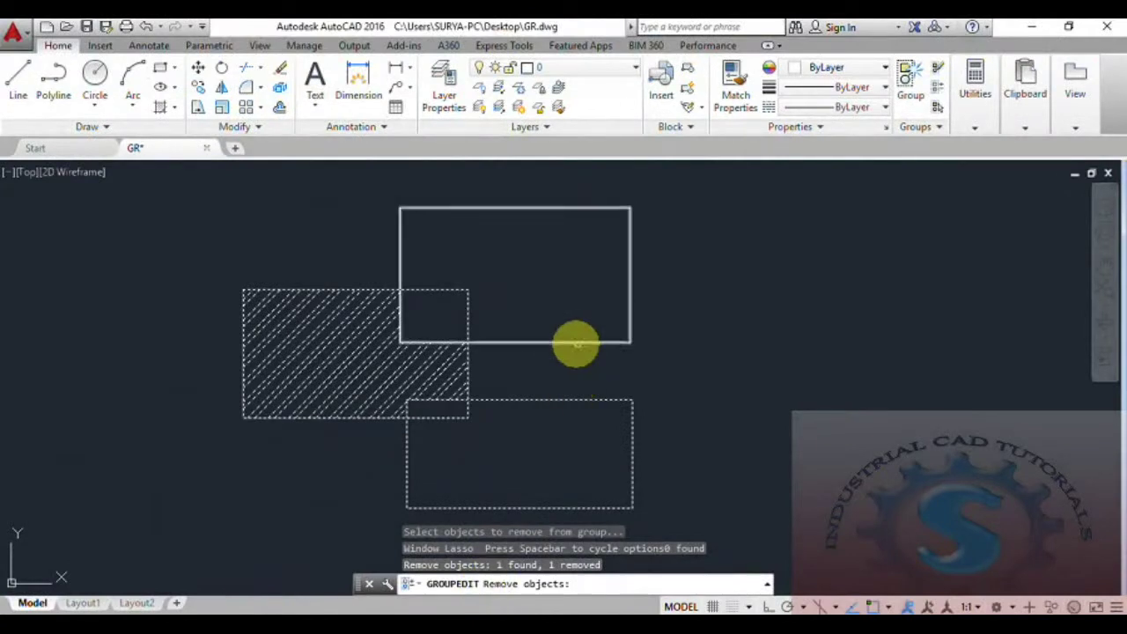
key(Return)
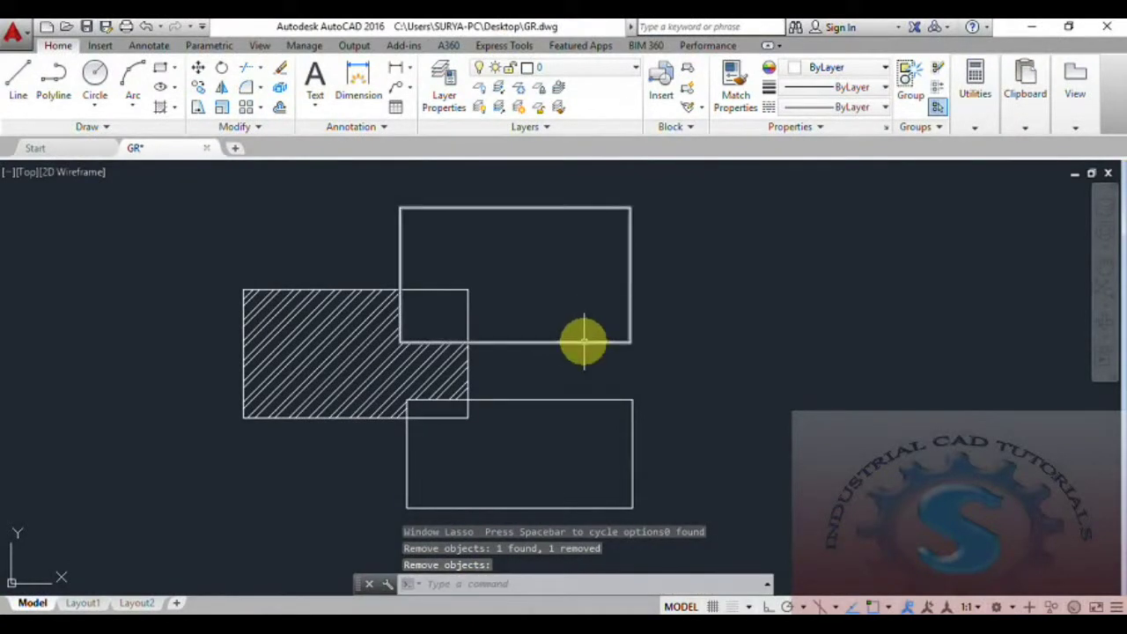
middle_drag(363, 363, 378, 322)
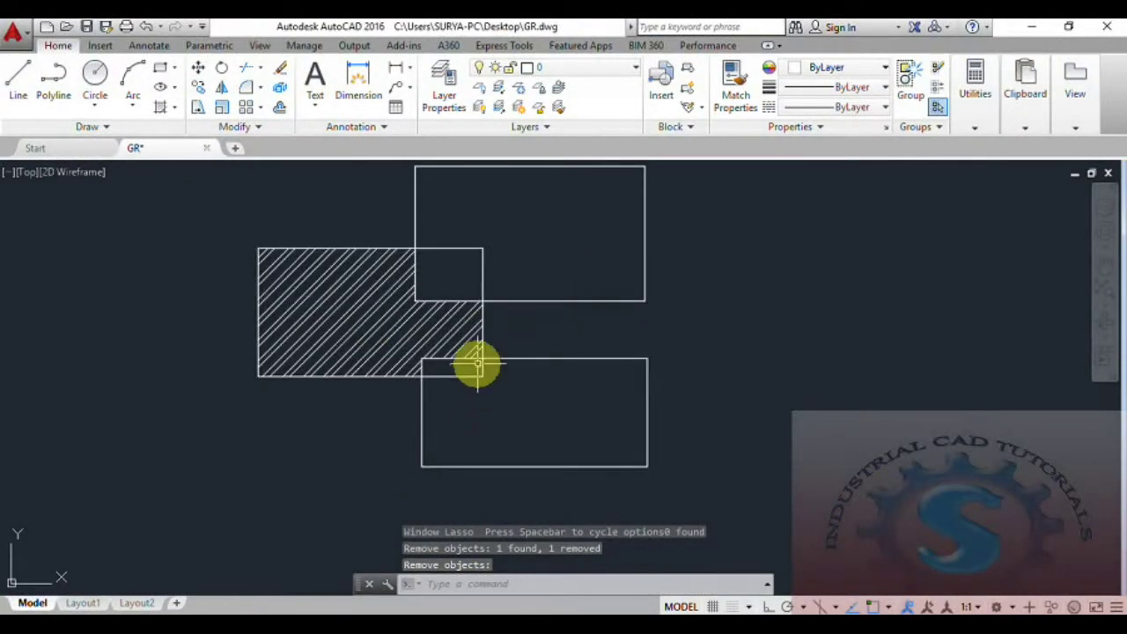
scroll(478, 357, up, 2)
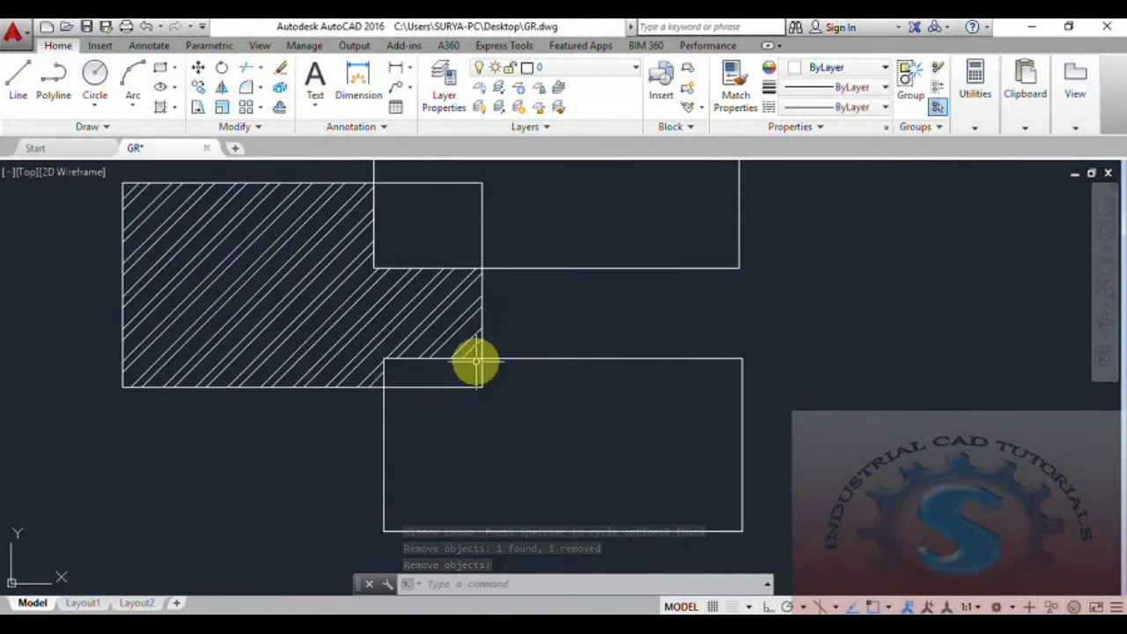
middle_drag(476, 360, 523, 340)
scroll(497, 352, down, 2)
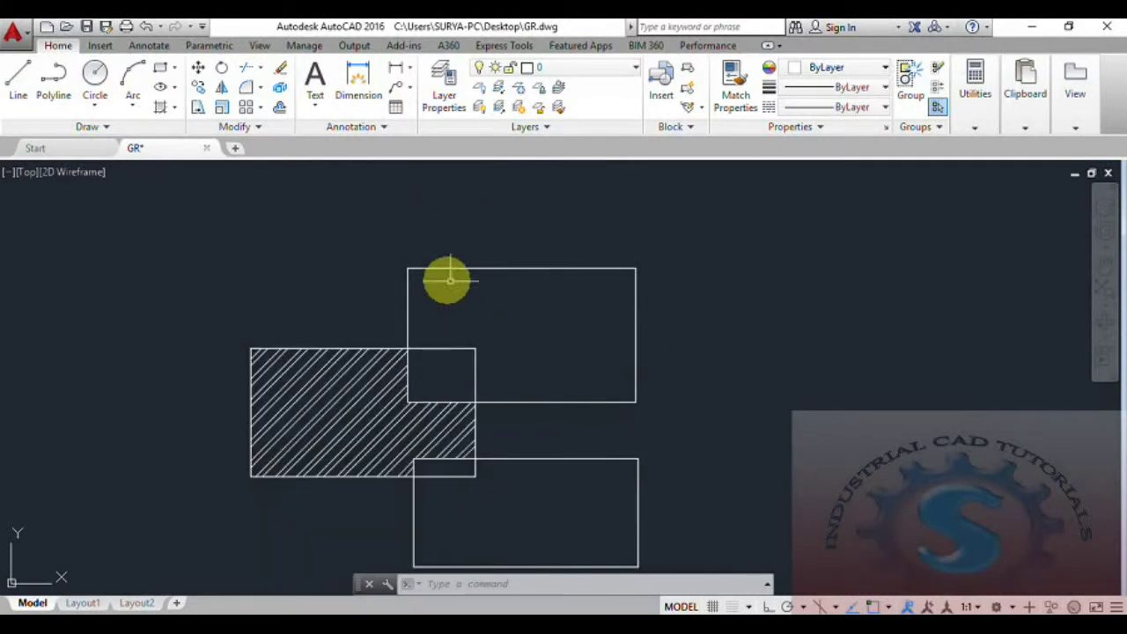
middle_drag(551, 459, 566, 349)
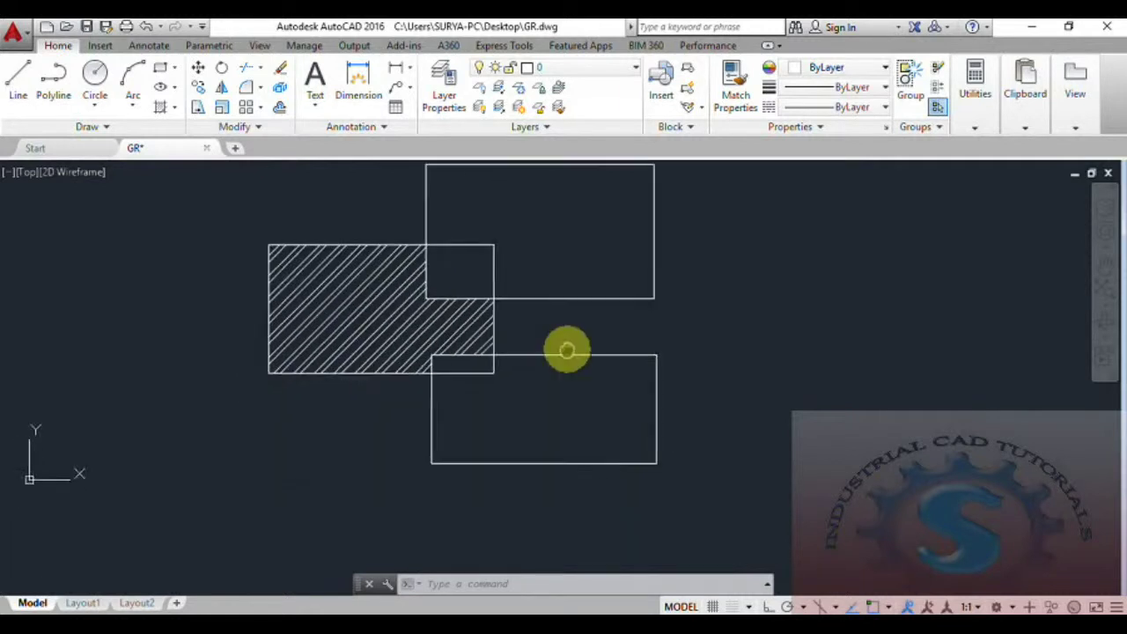
Step: Run GROUPEDIT on the group containing the lower rectangle and add the upper rectangle using the Add objects option
click(446, 584)
text(GROUP)
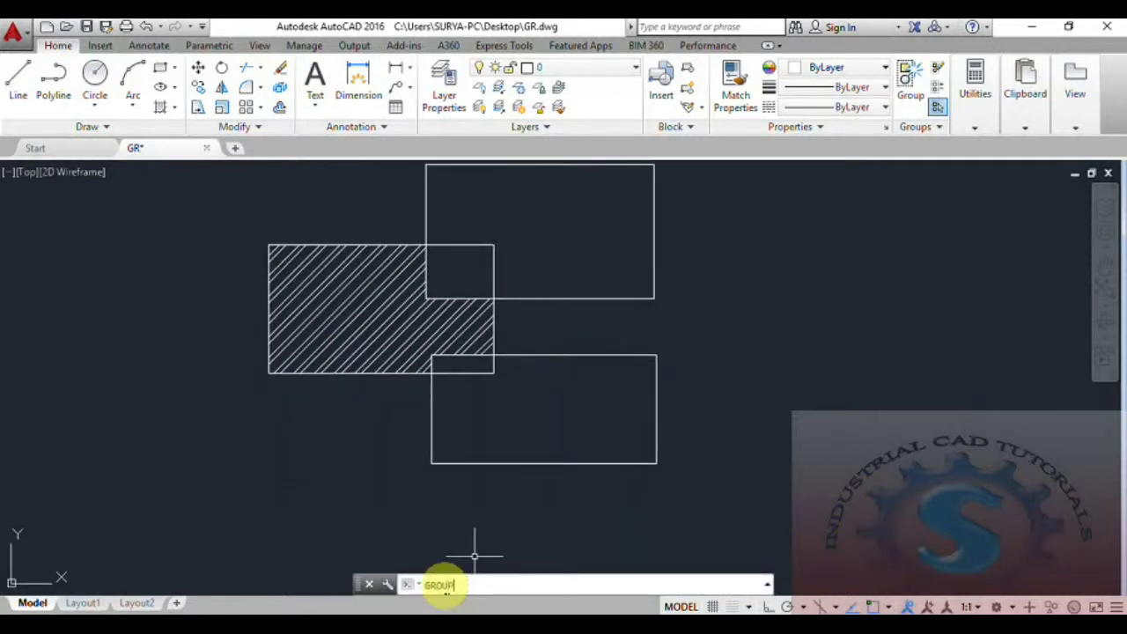
text(DED)
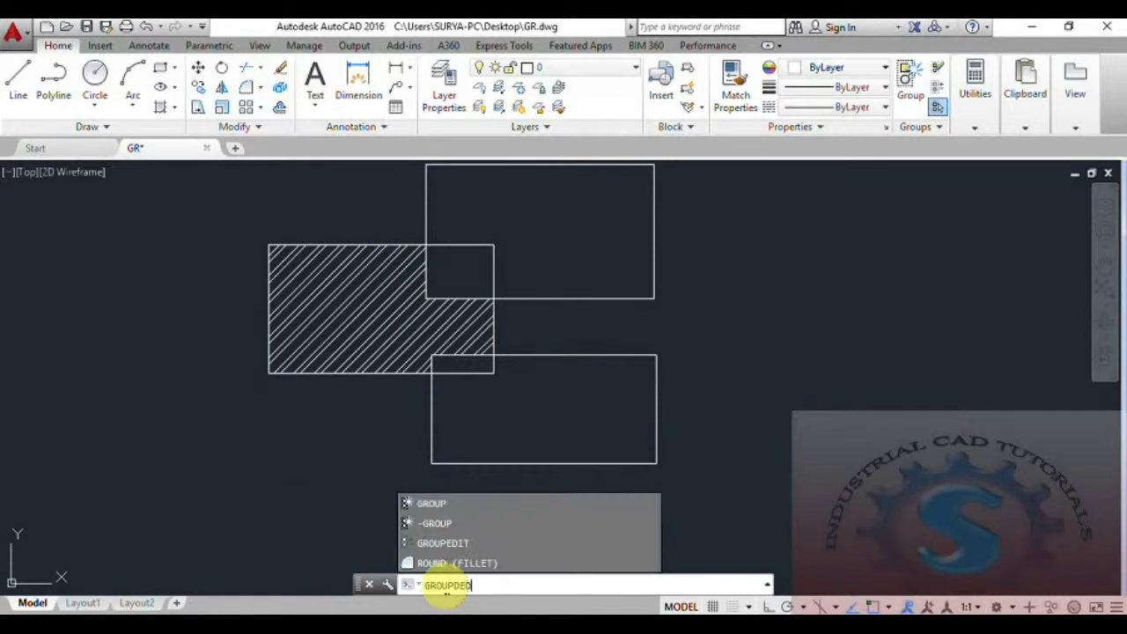
key(BackSpace)
key(BackSpace)
text(EDIT)
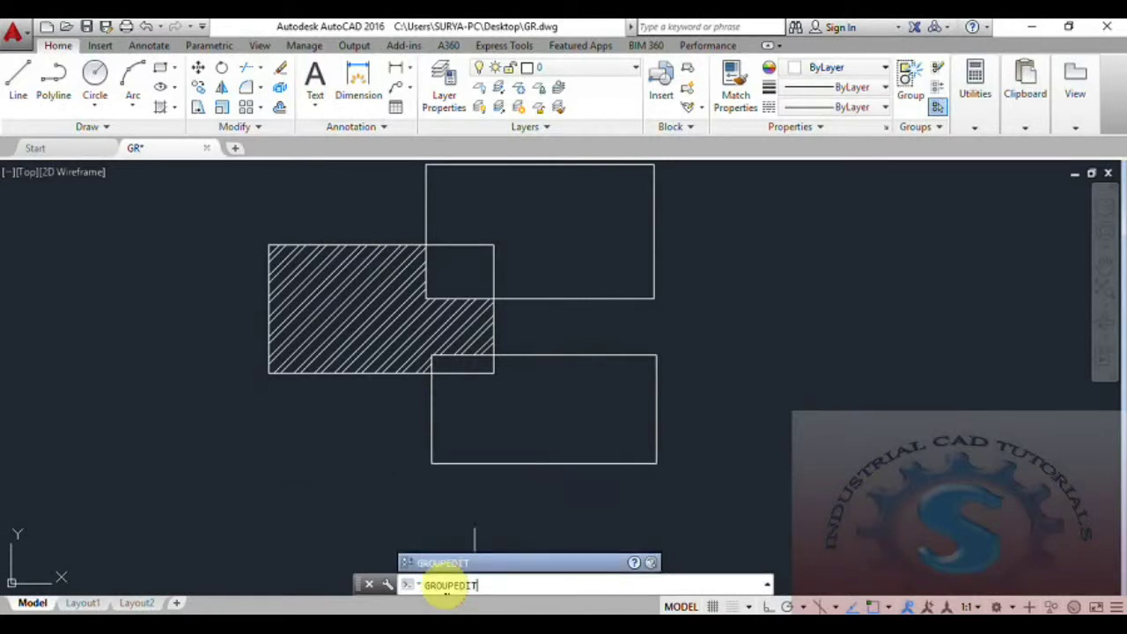
key(Return)
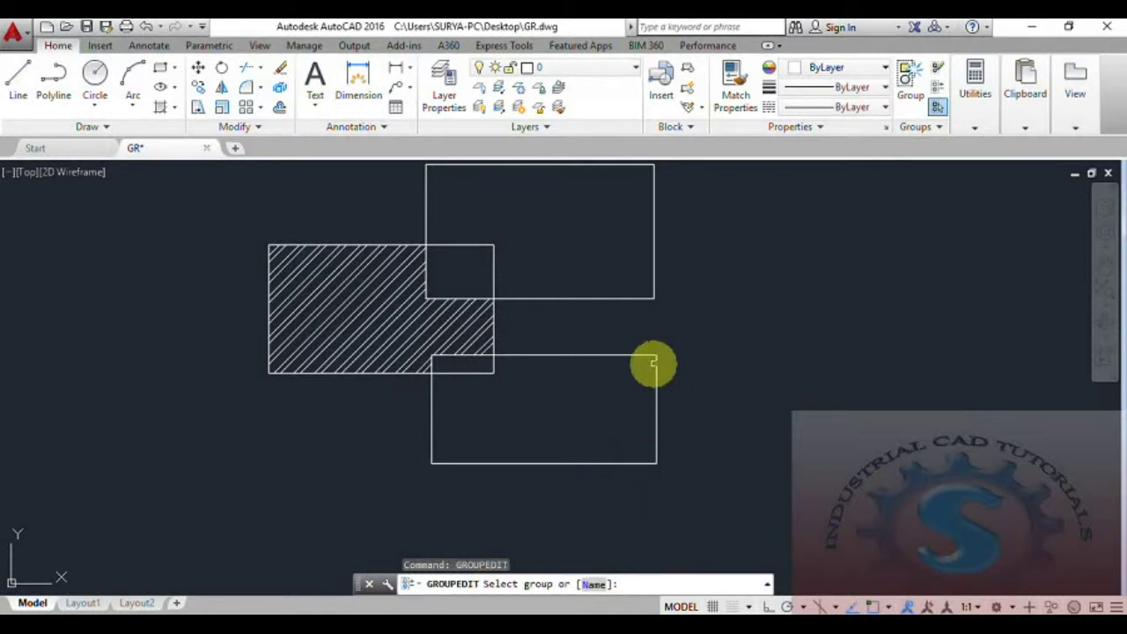
click(656, 363)
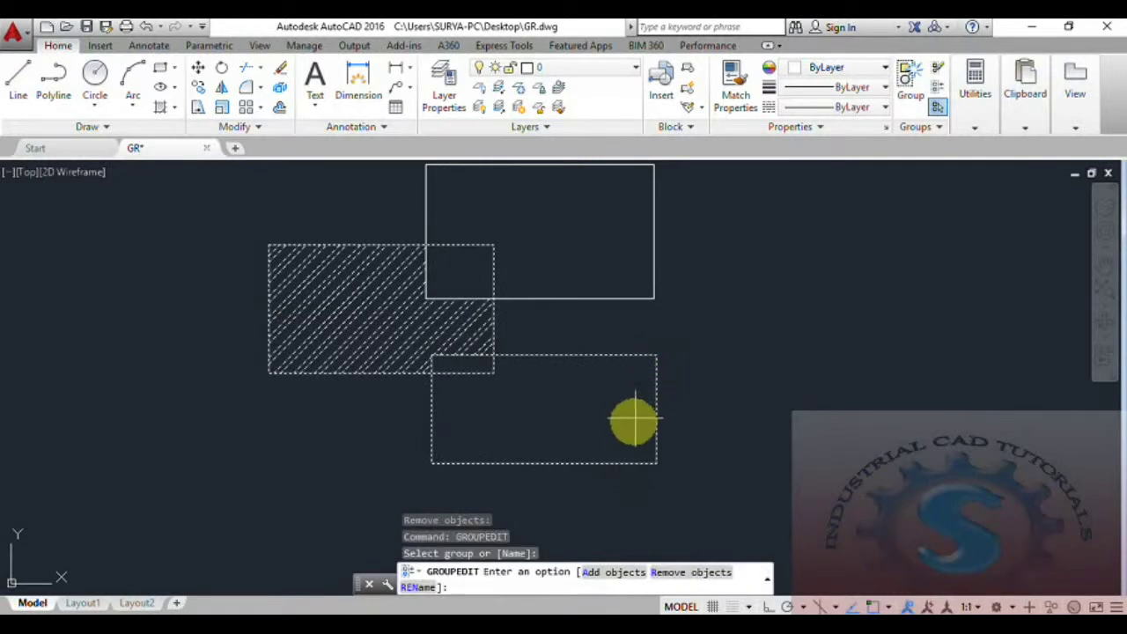
middle_drag(628, 418, 620, 456)
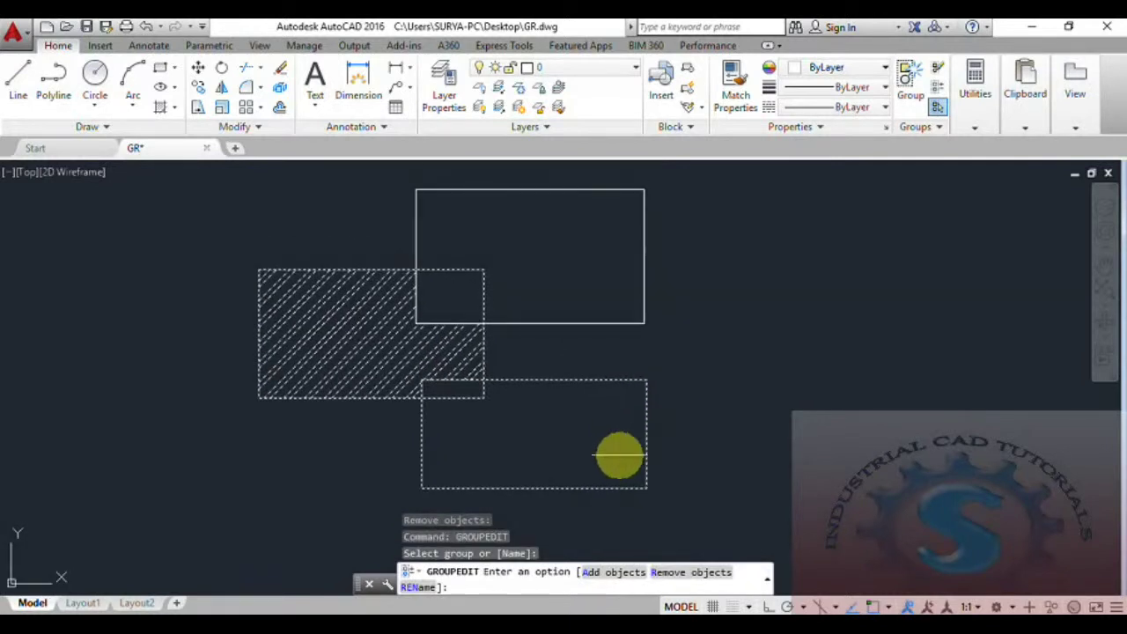
click(599, 572)
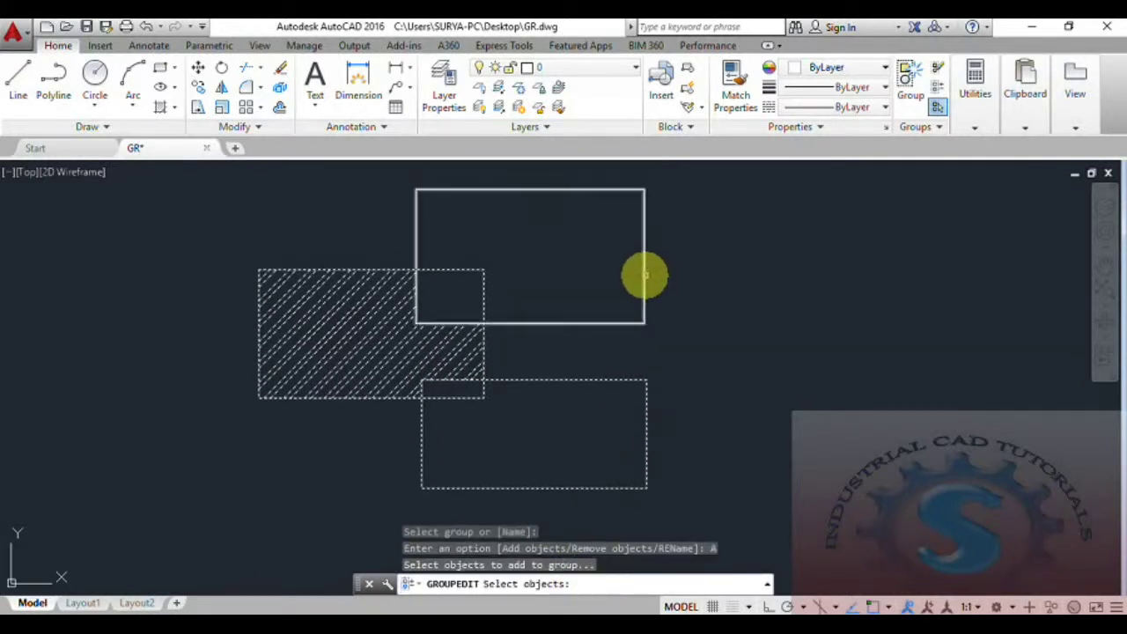
click(645, 277)
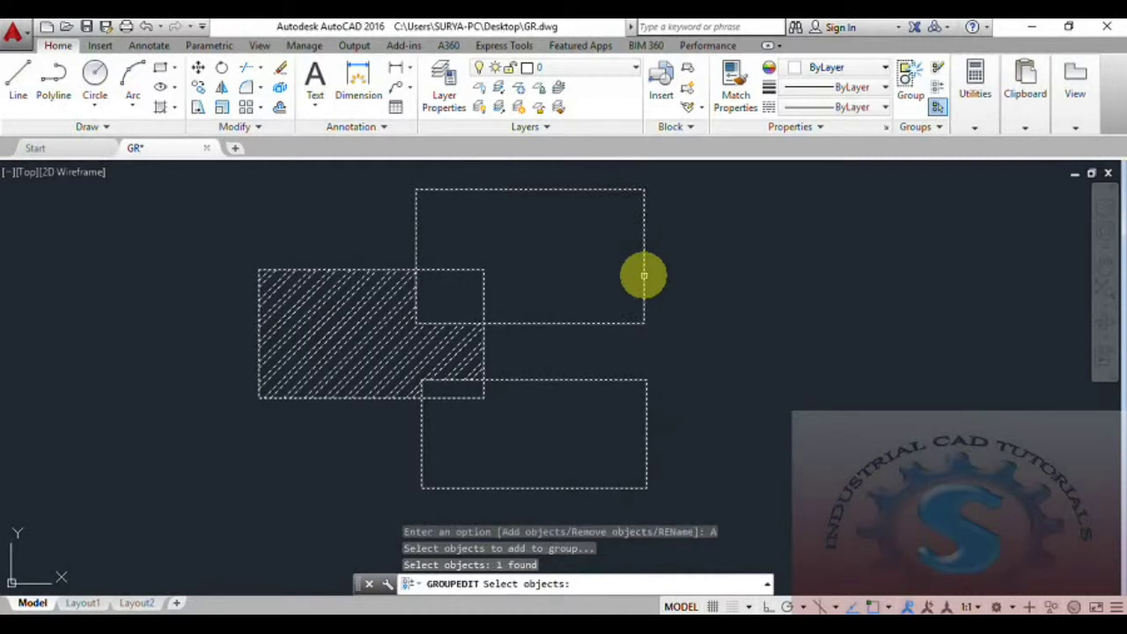
key(Return)
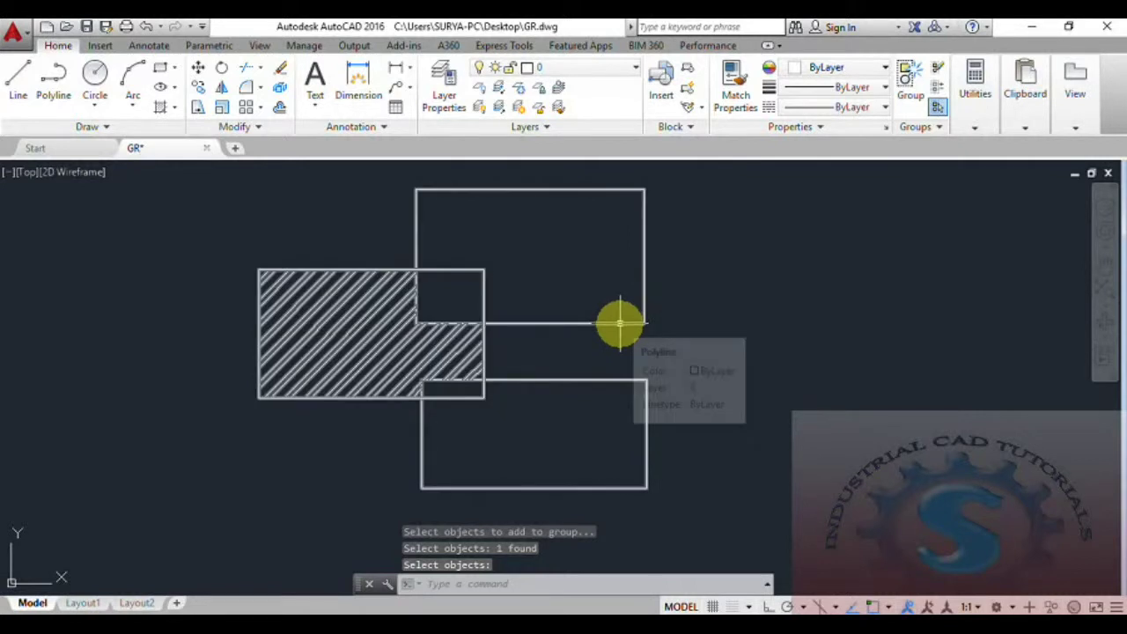
scroll(644, 282, up, 2)
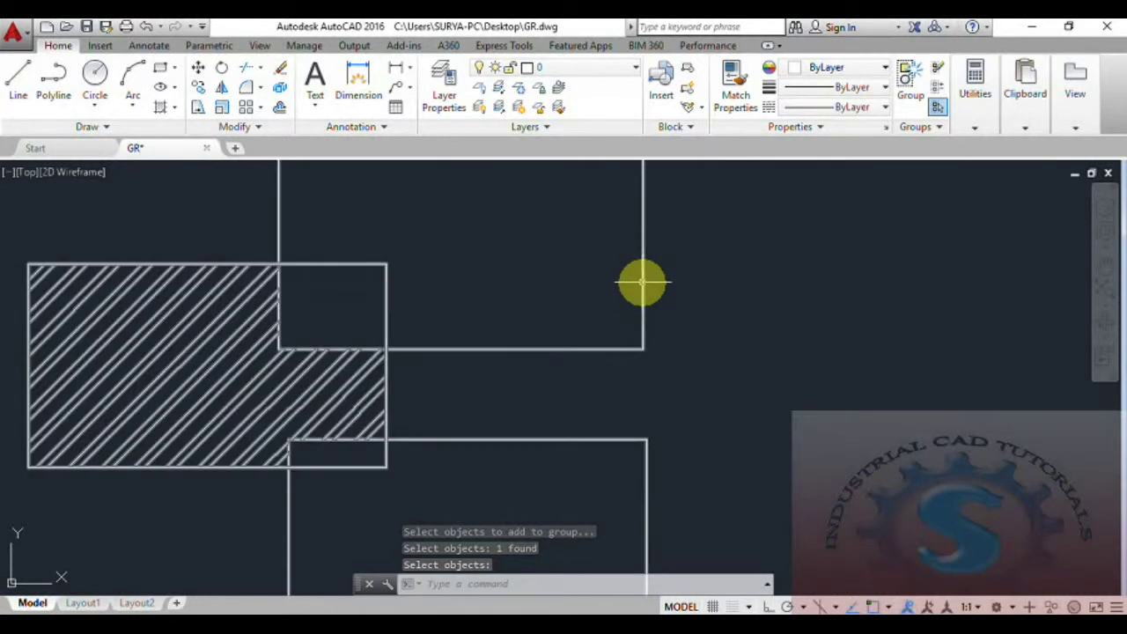
scroll(643, 282, down, 4)
scroll(610, 345, up, 2)
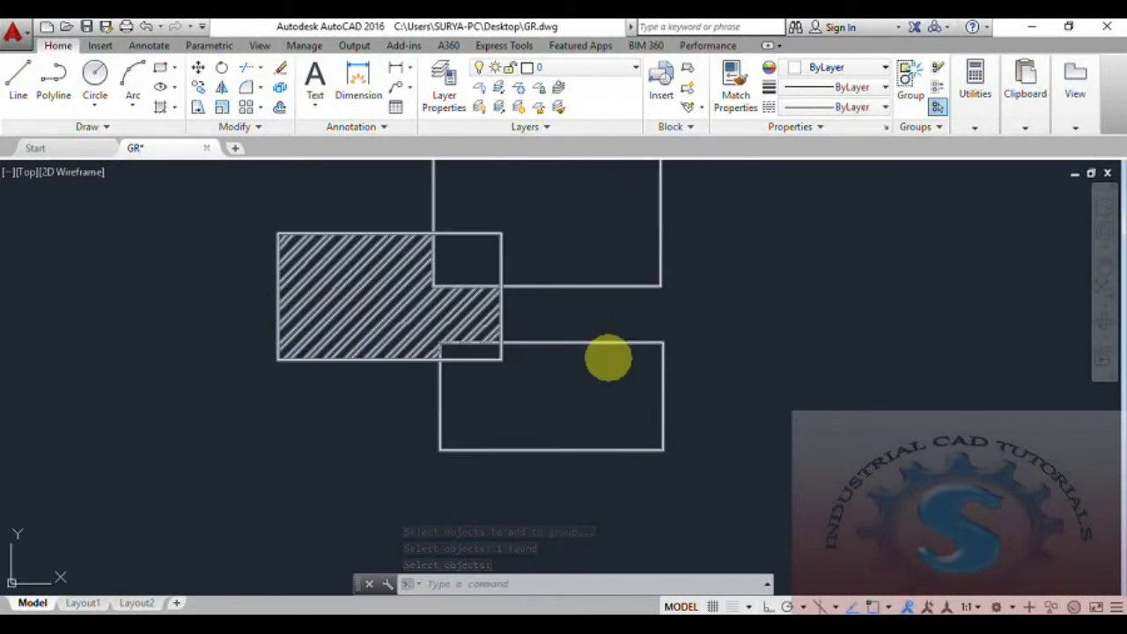
middle_drag(608, 357, 602, 393)
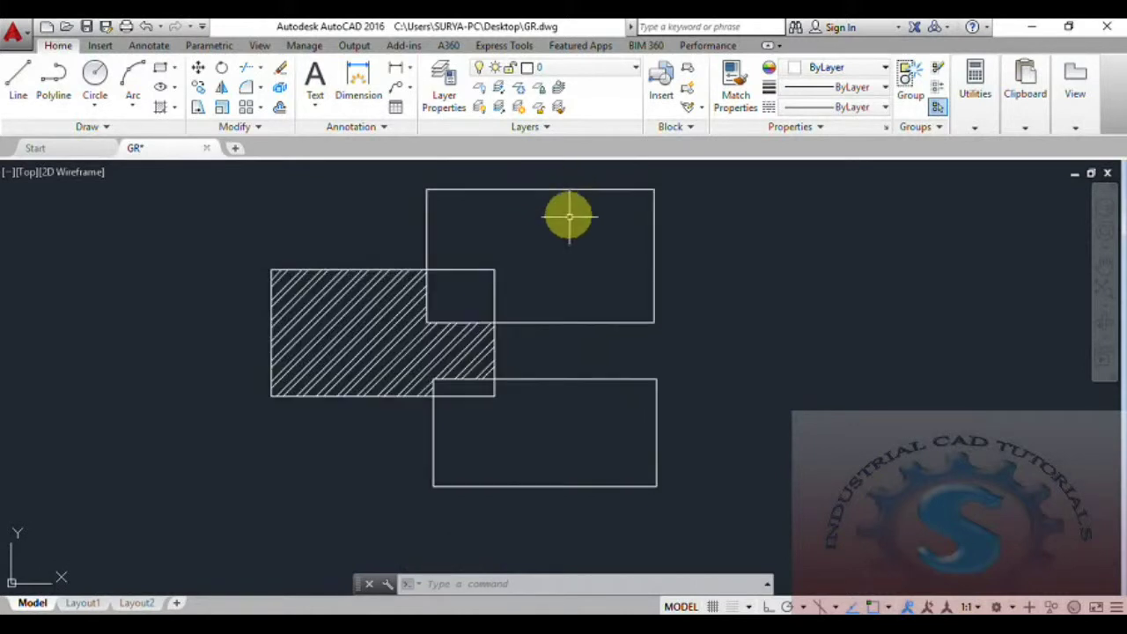
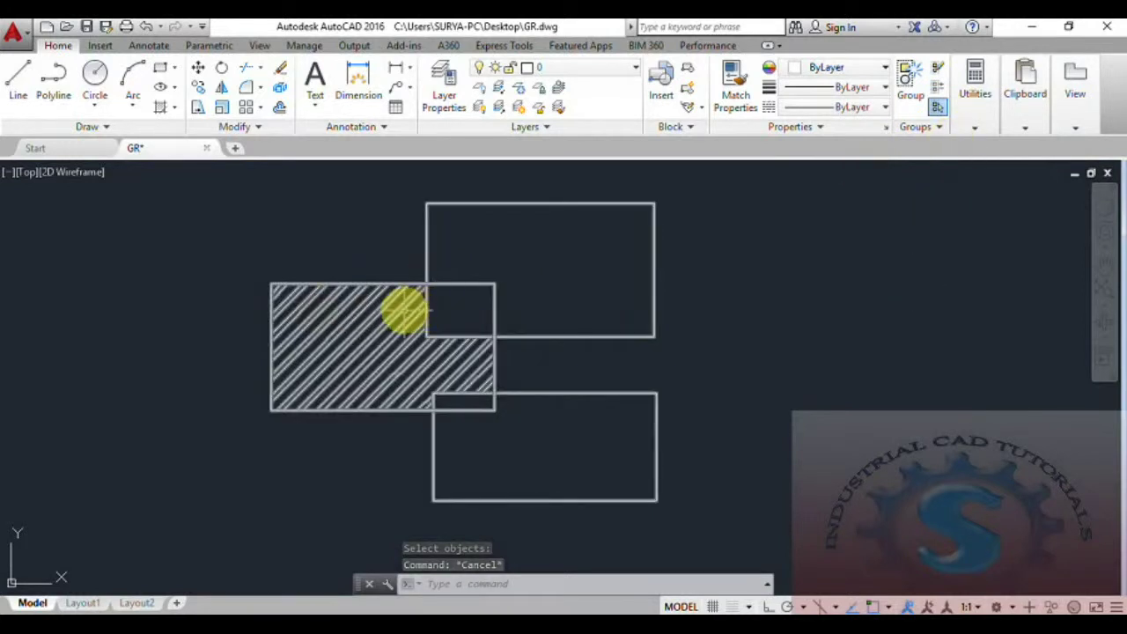
Step: Toggle group selection off so the grouped rectangles and hatch can be picked individually
click(936, 108)
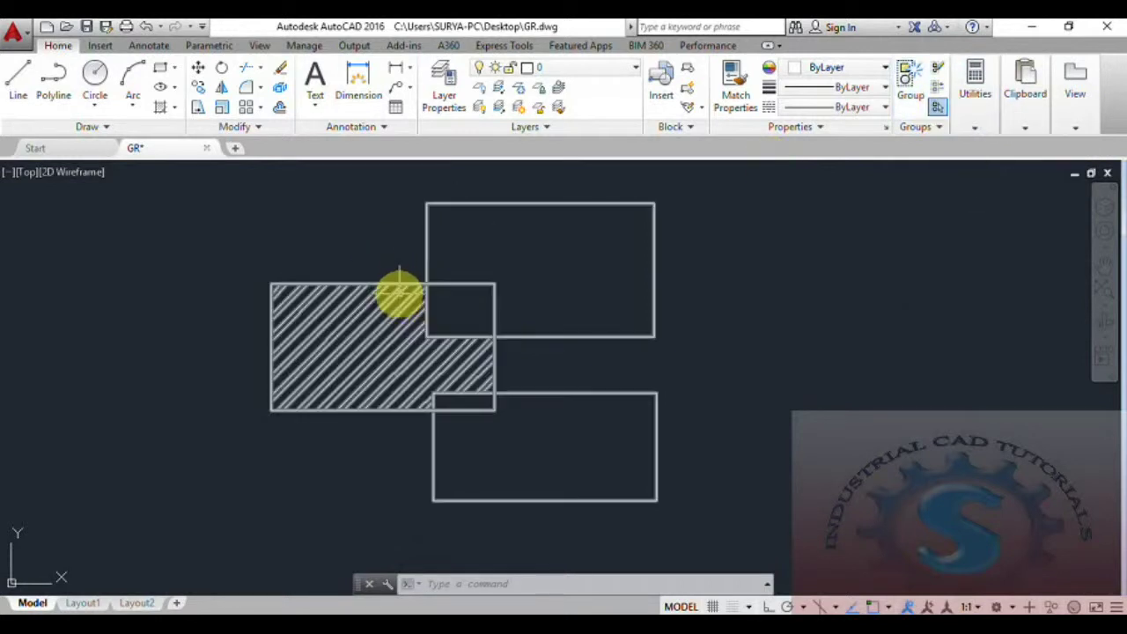
click(936, 107)
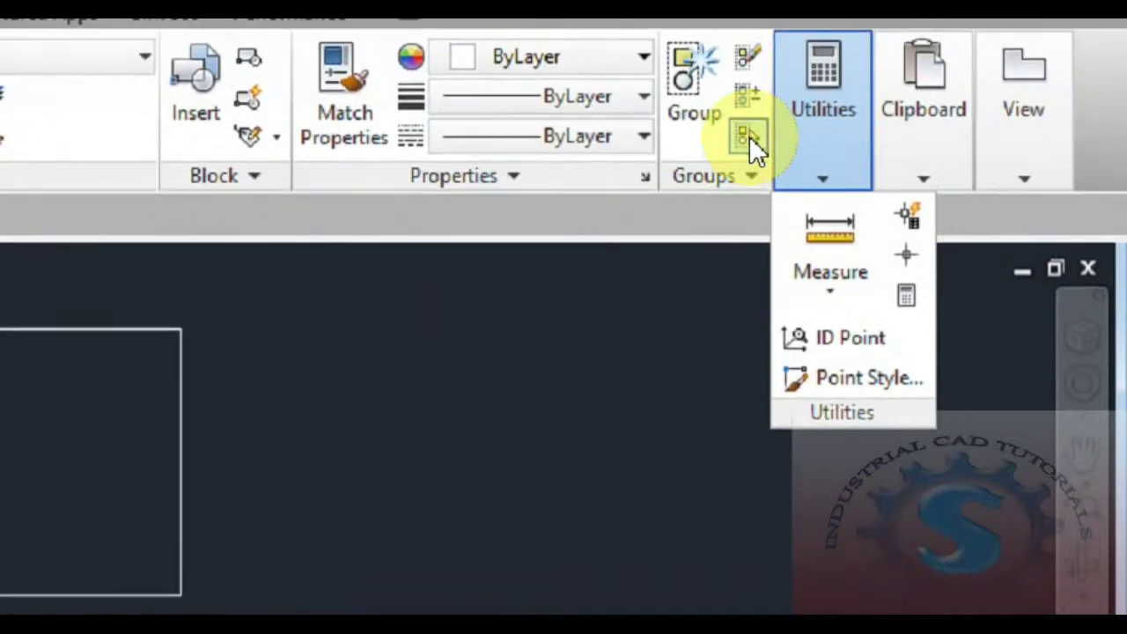
click(937, 108)
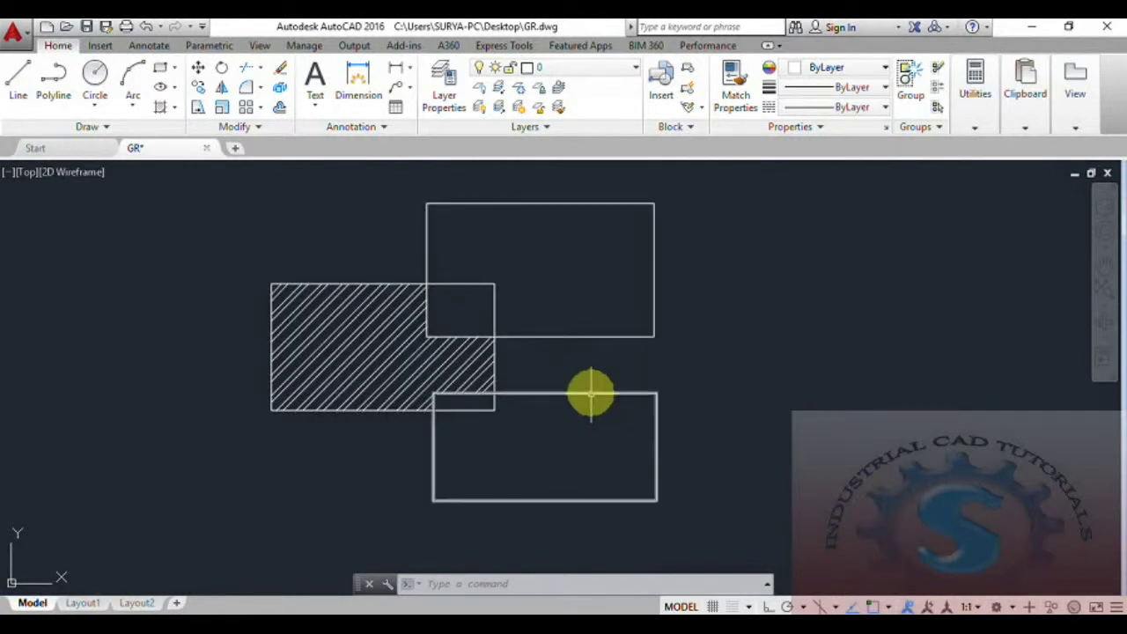
click(968, 92)
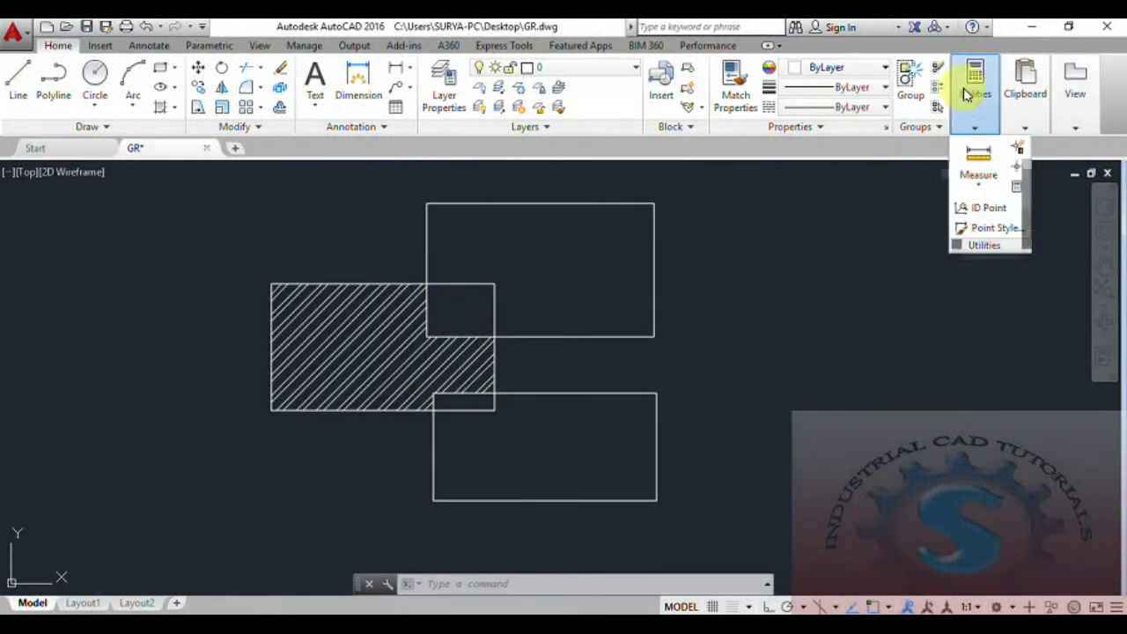
Step: Turn group selection on and move the whole group of rectangles and hatch to the right by its grip
click(936, 107)
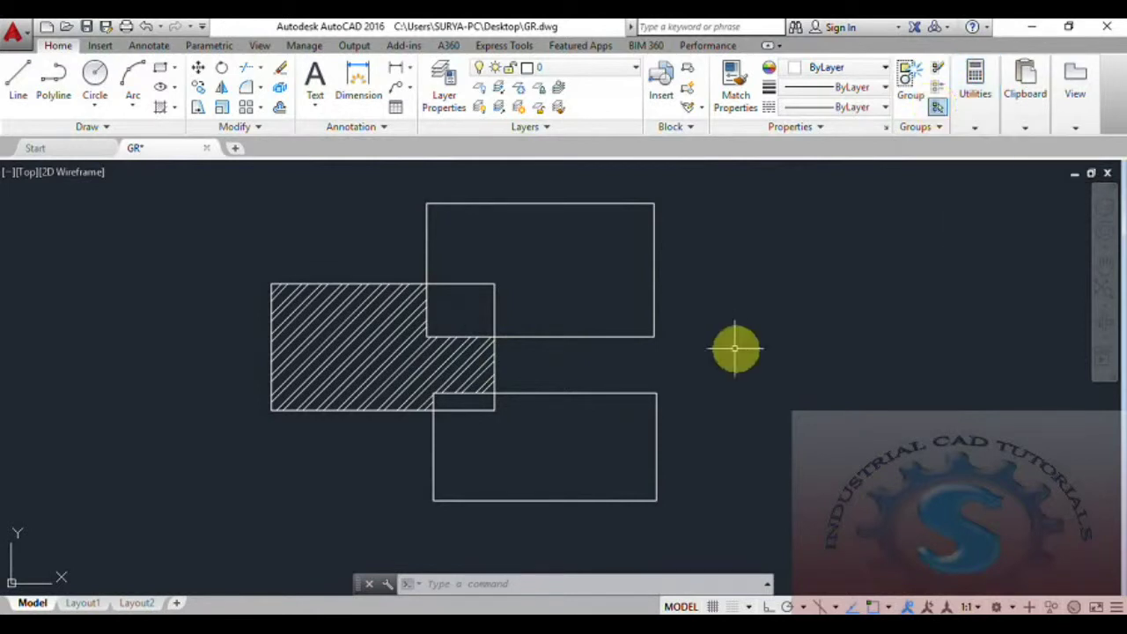
click(555, 337)
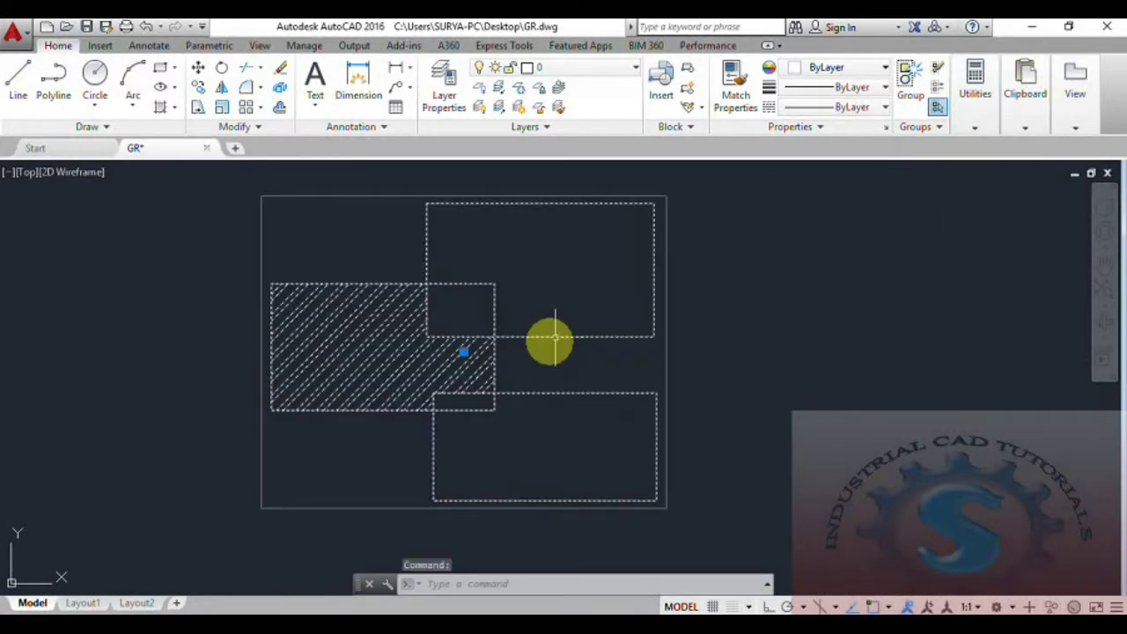
click(464, 352)
middle_drag(787, 411, 531, 378)
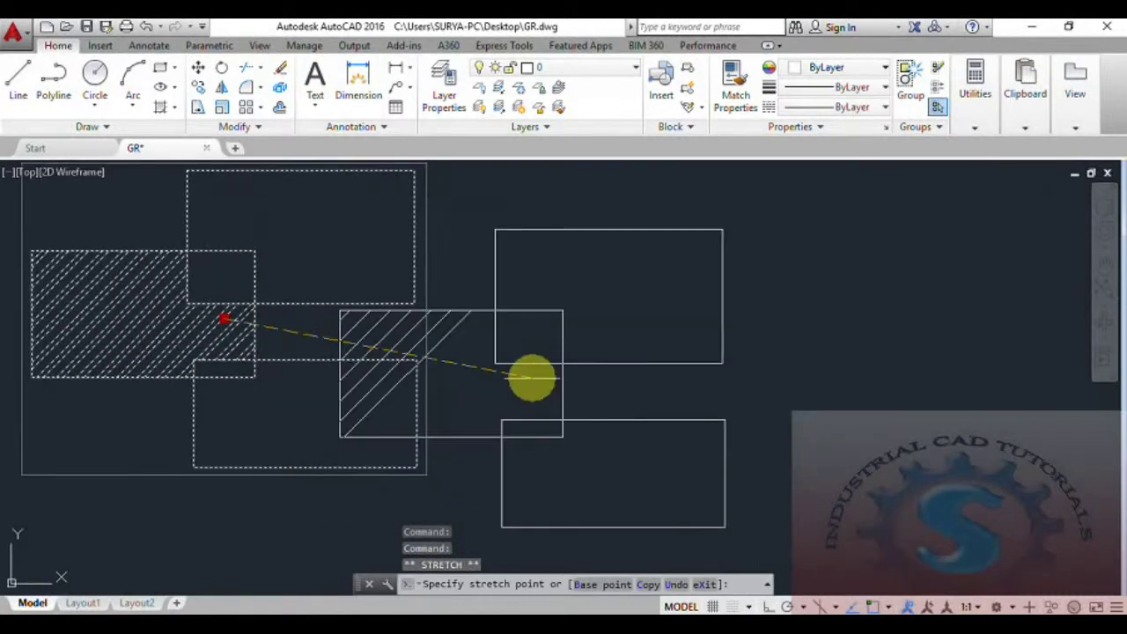
mouse_move(644, 323)
middle_down()
mouse_move(657, 395)
mouse_move(416, 327)
mouse_move(476, 420)
mouse_move(510, 347)
middle_up()
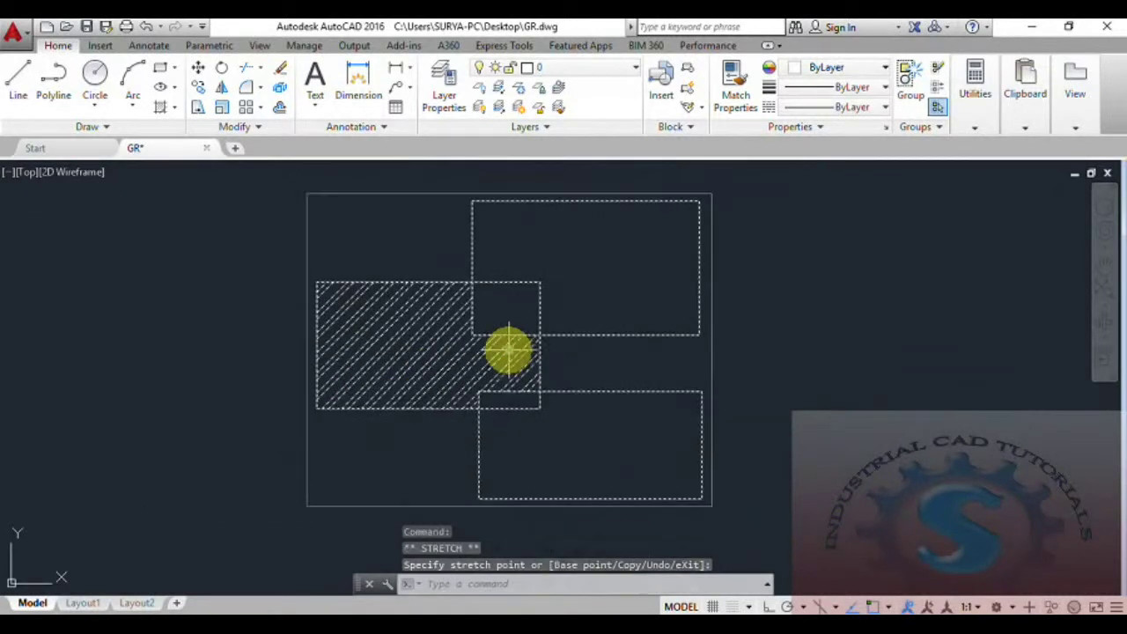
middle_drag(772, 411, 734, 411)
key(Escape)
Step: Turn group selection off and move only the hatch by its center grip to the right of the rectangles
click(938, 106)
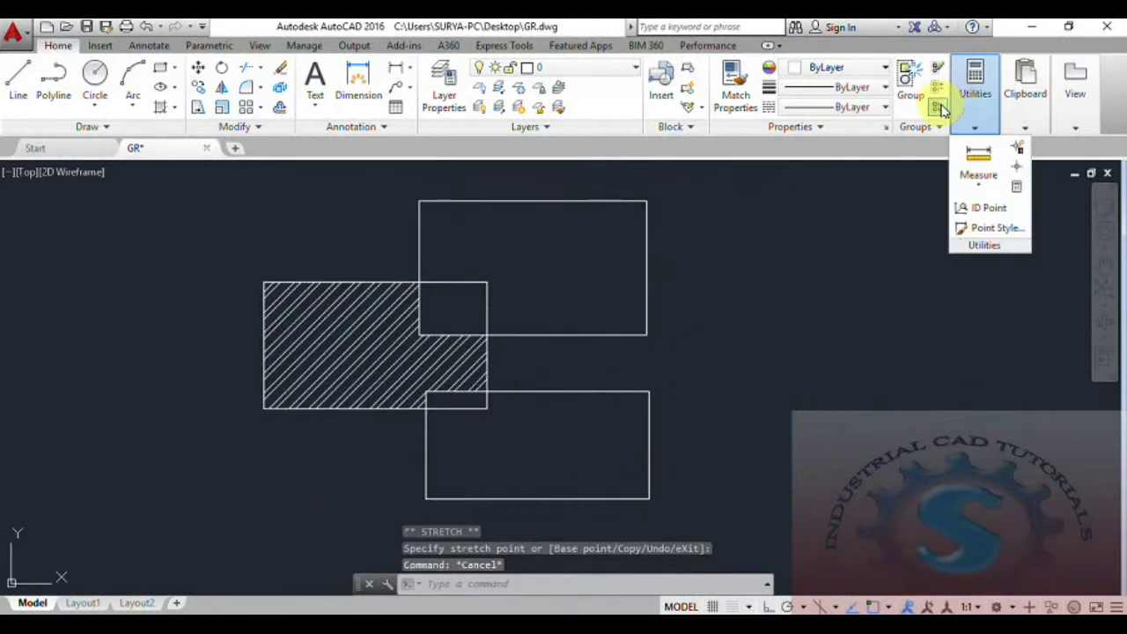
click(430, 362)
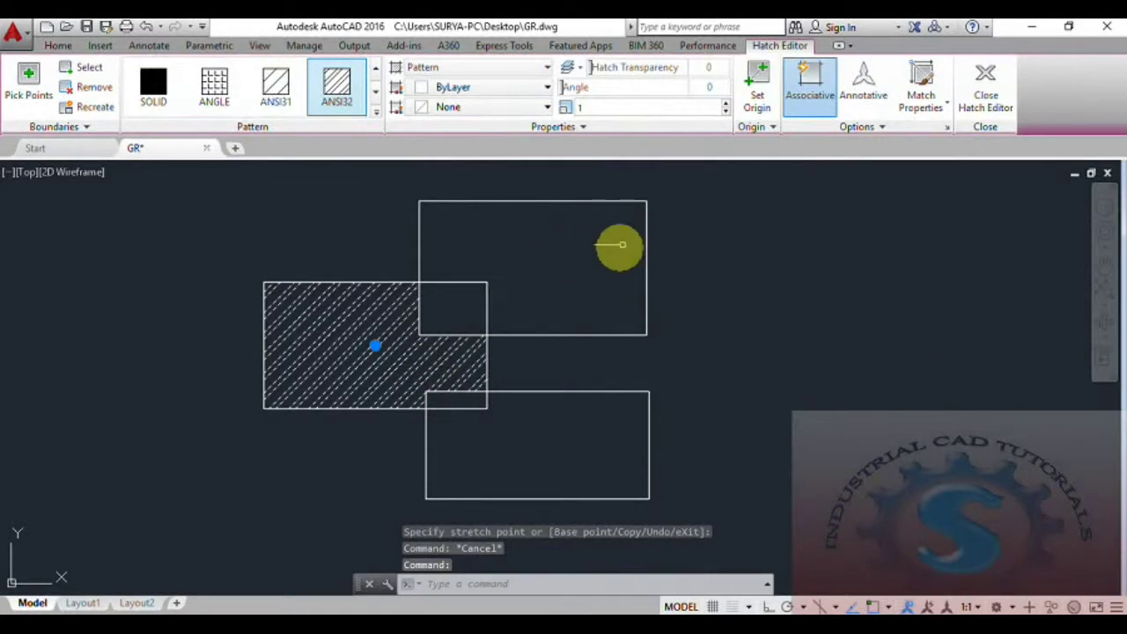
click(375, 348)
click(848, 355)
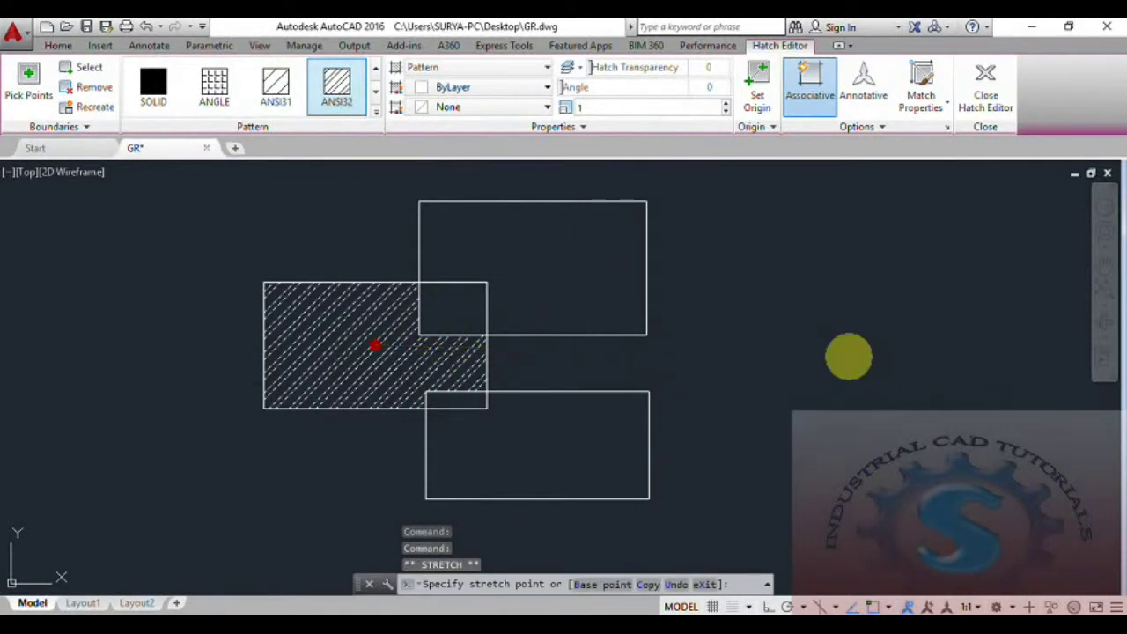
middle_drag(687, 448, 572, 450)
key(Escape)
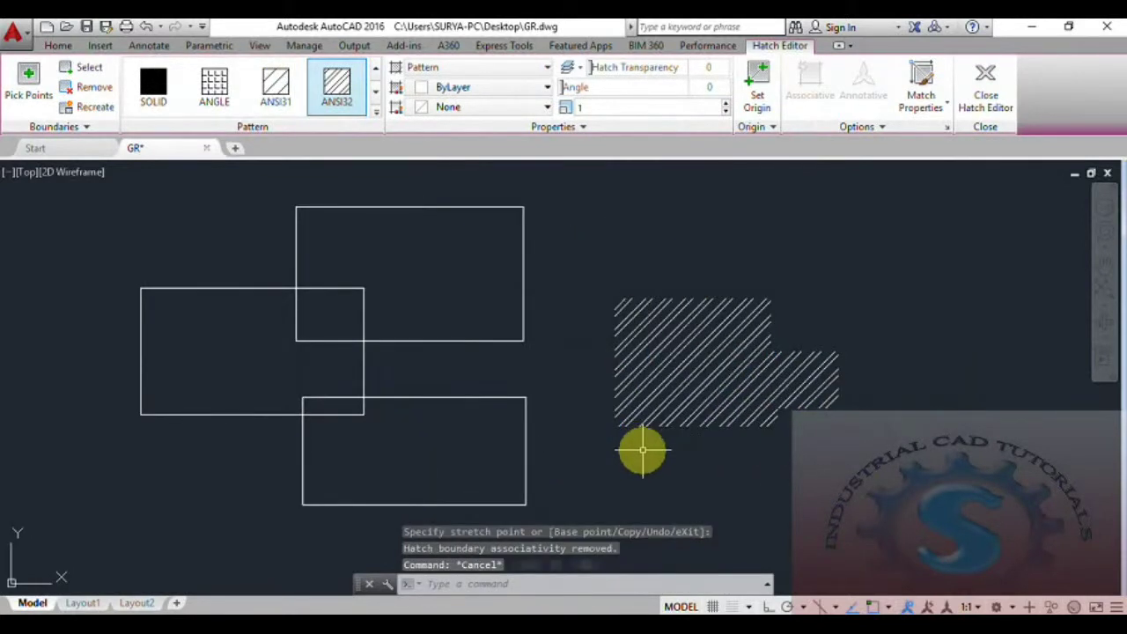
Step: Select the upper rectangle on its own, deselect it, and undo the hatch move
click(523, 274)
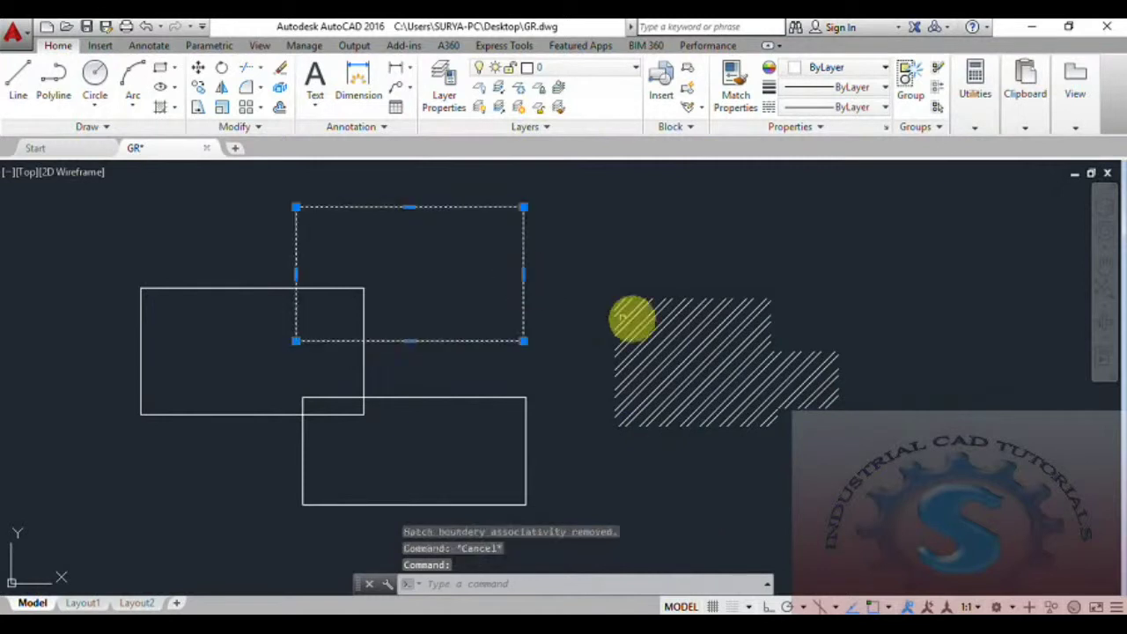
key(Escape)
key(ctrl+z)
key(ctrl+z)
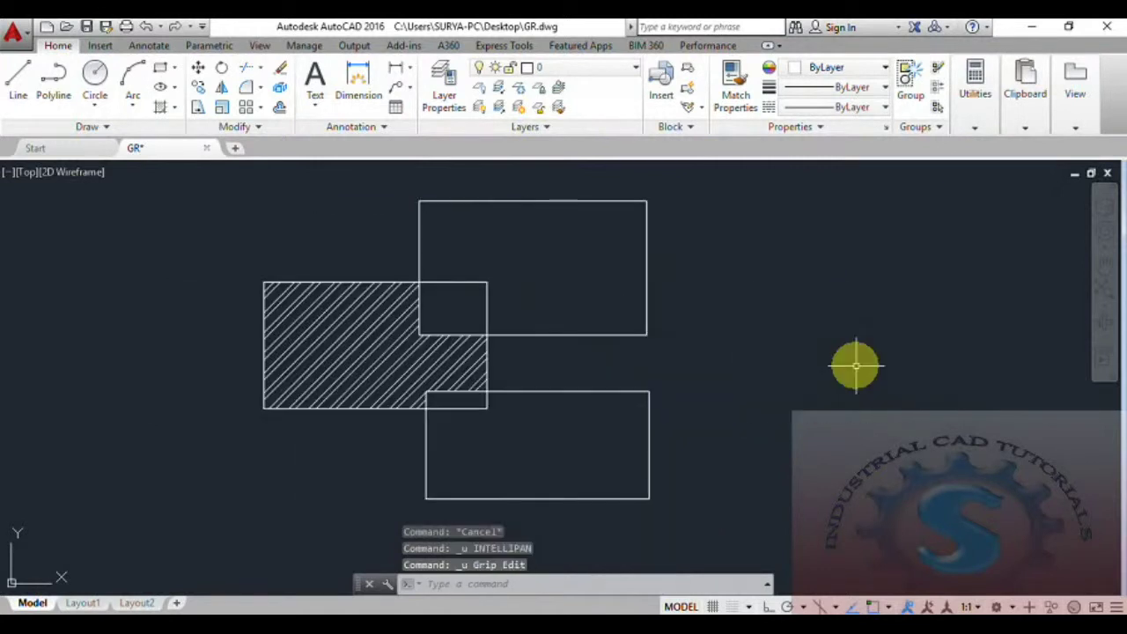
key(ctrl+z)
key(Escape)
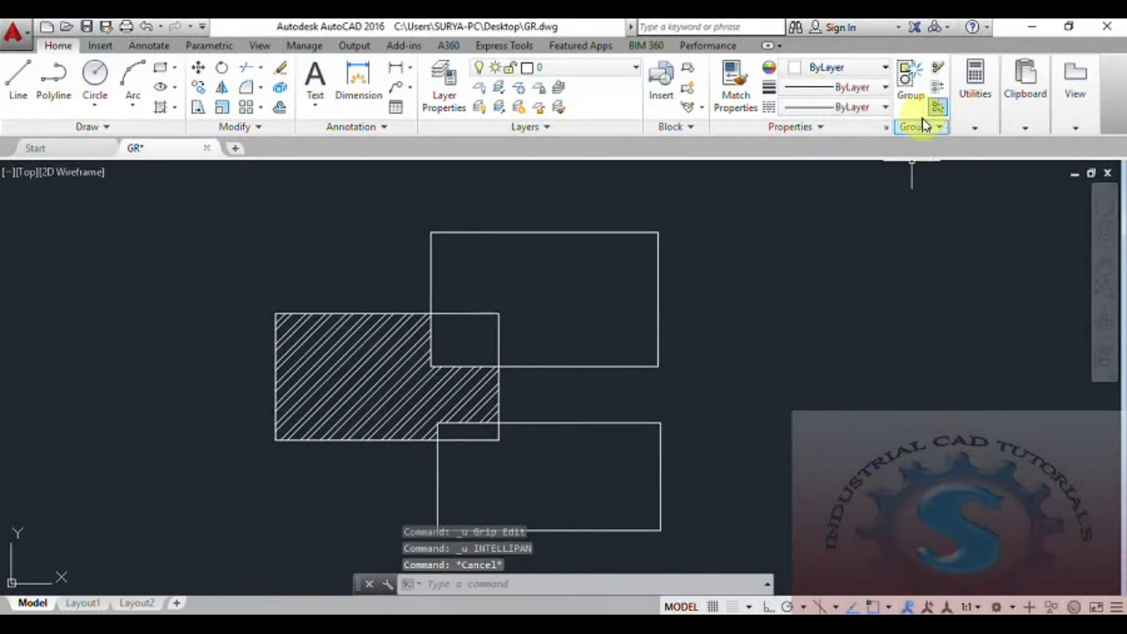